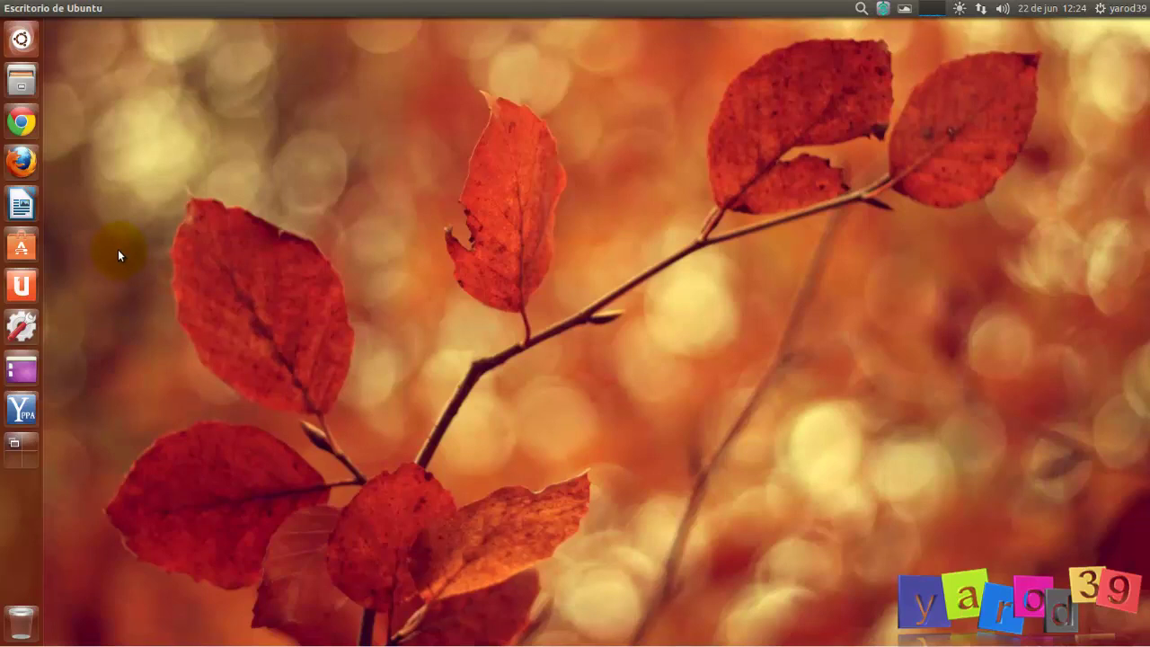
- Open the Ubuntu Software Center and maximize its window
left_click(20, 249)
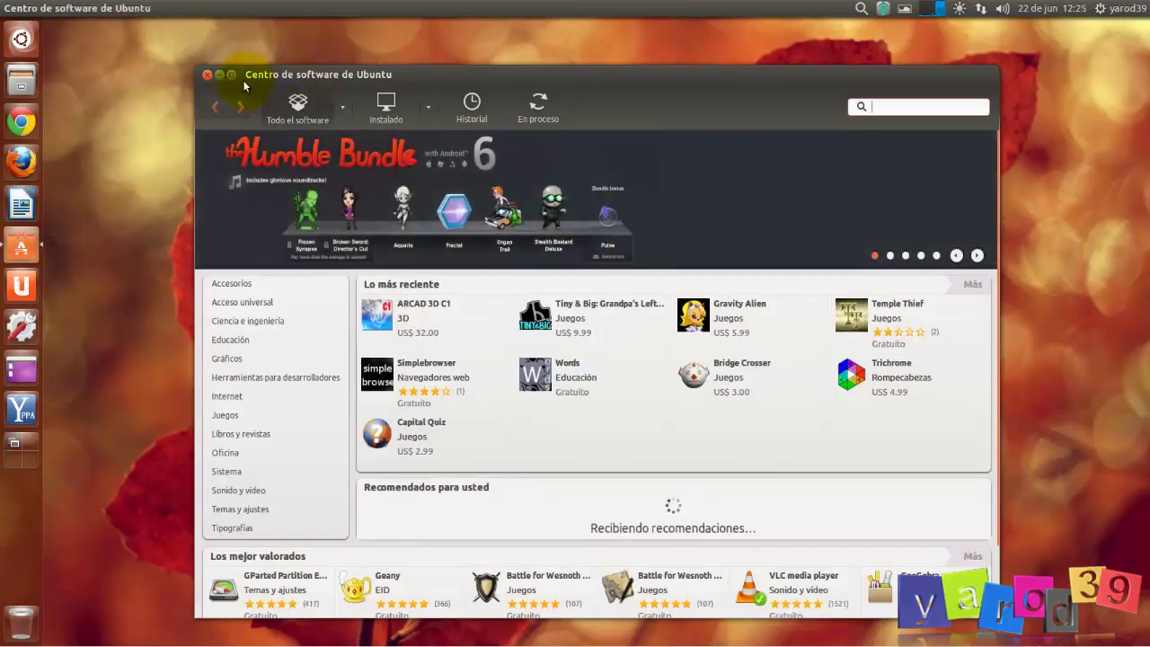
left_click(233, 76)
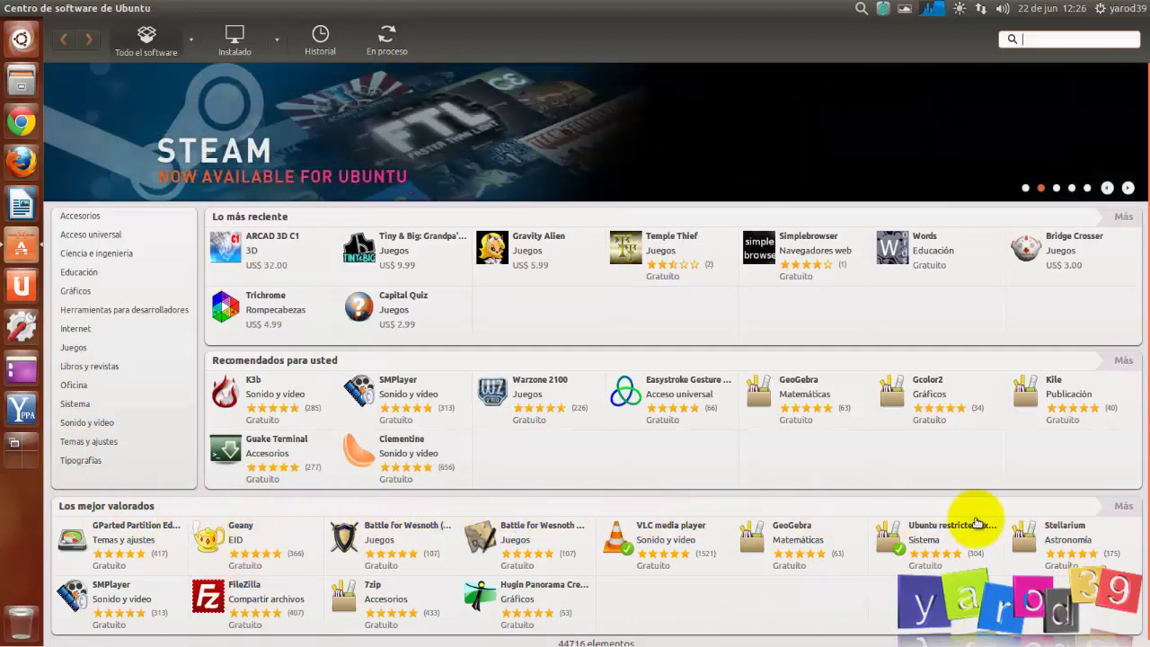
- View the full lists of top-rated software and newest software, returning to the main catalogue page after each
left_click(1122, 510)
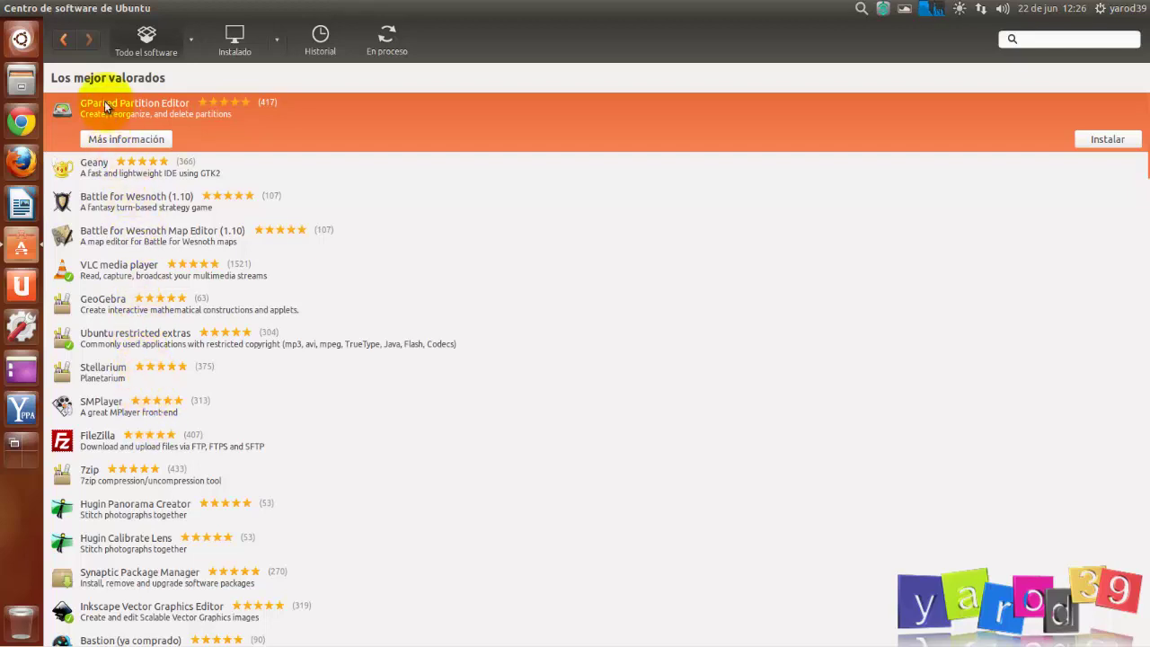
left_click(146, 40)
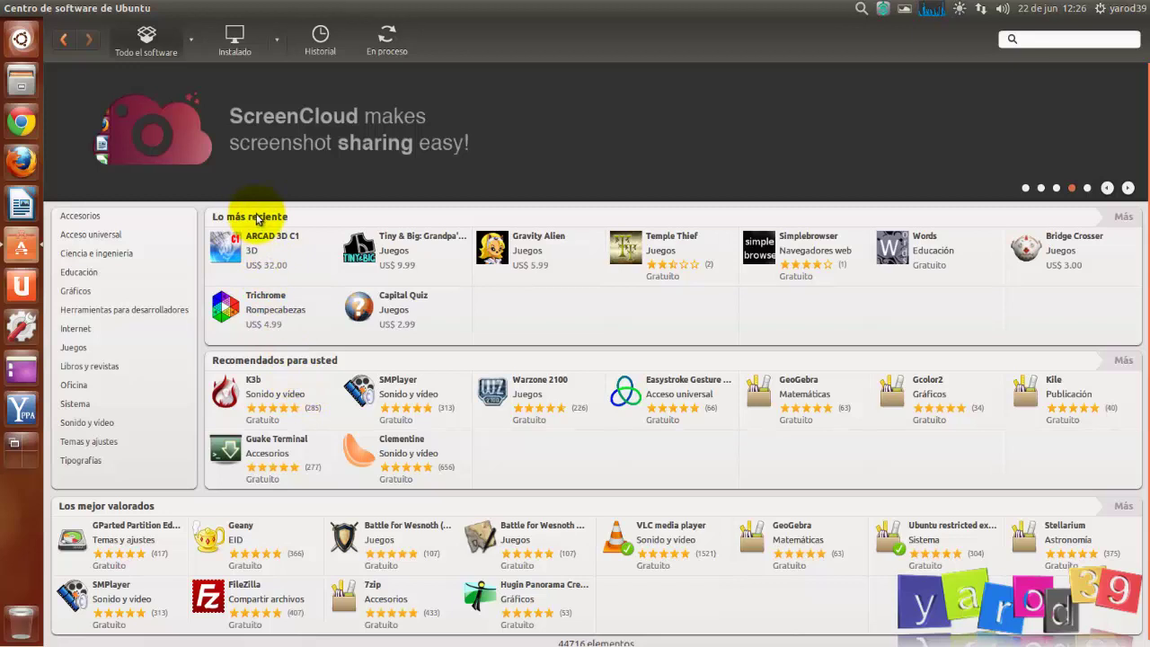
left_click(1121, 218)
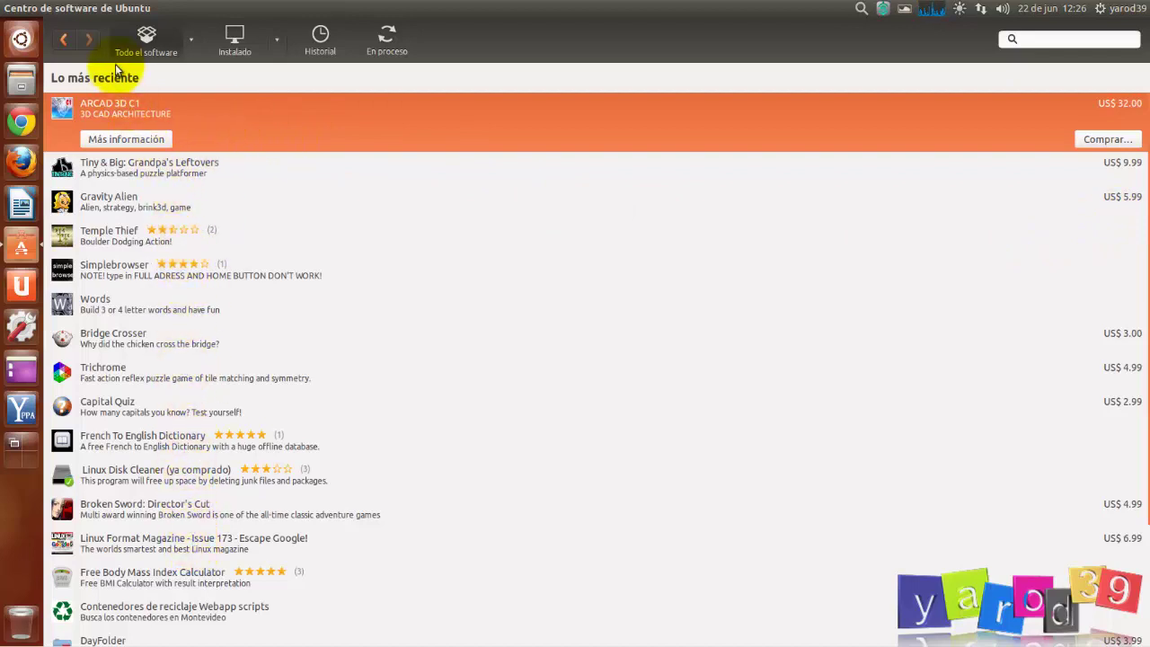
left_click(140, 41)
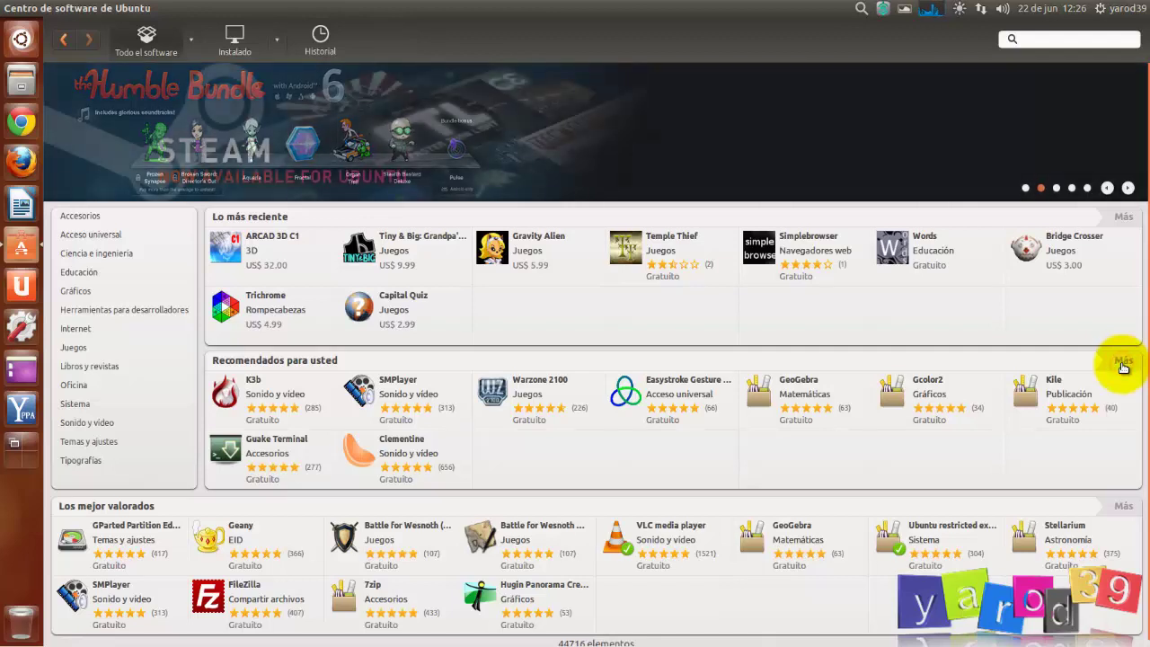
- Look through the full list of software recommended for you and return to the main catalogue page
left_click(1123, 361)
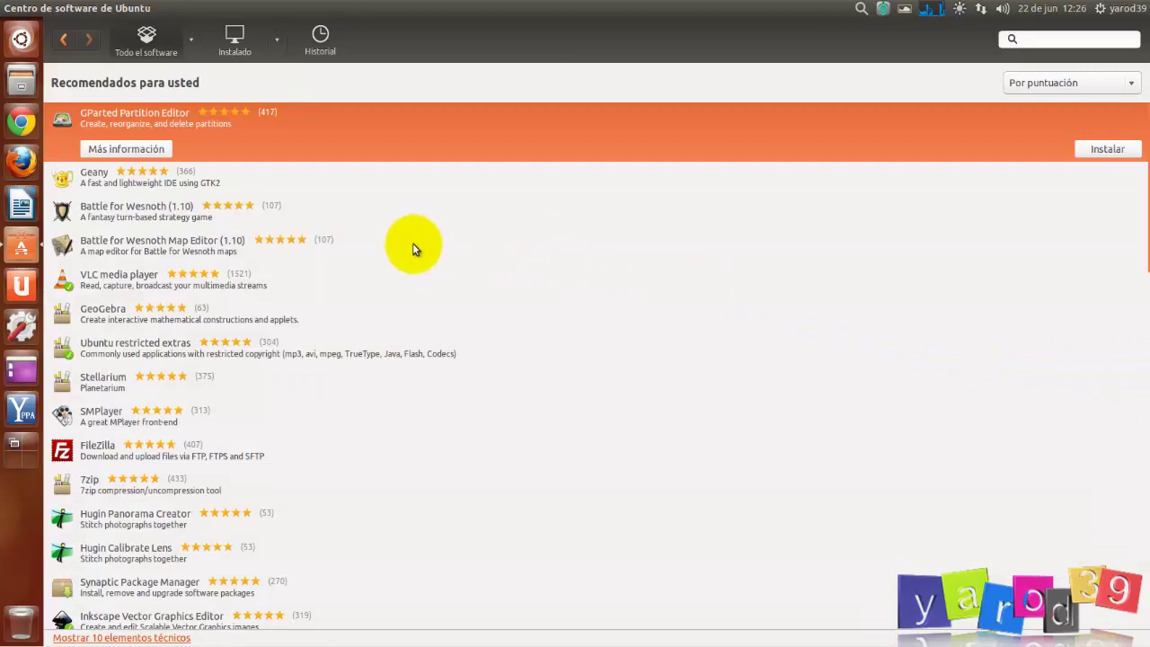
scroll(410, 242, "down", 5)
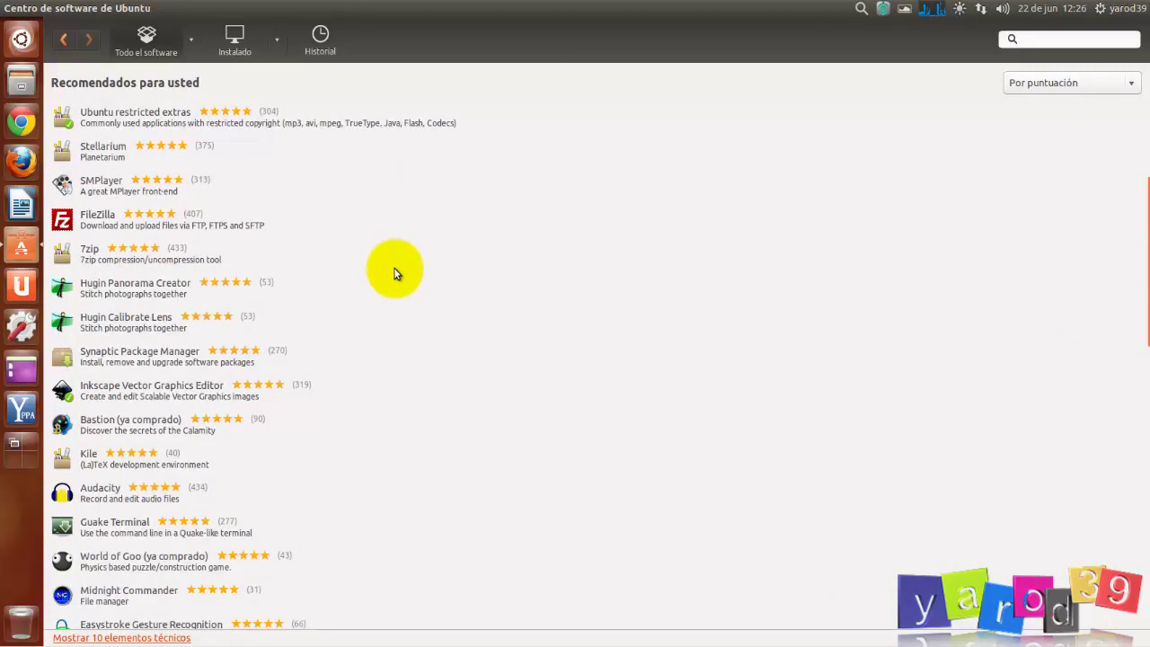
scroll(395, 274, "up", 5)
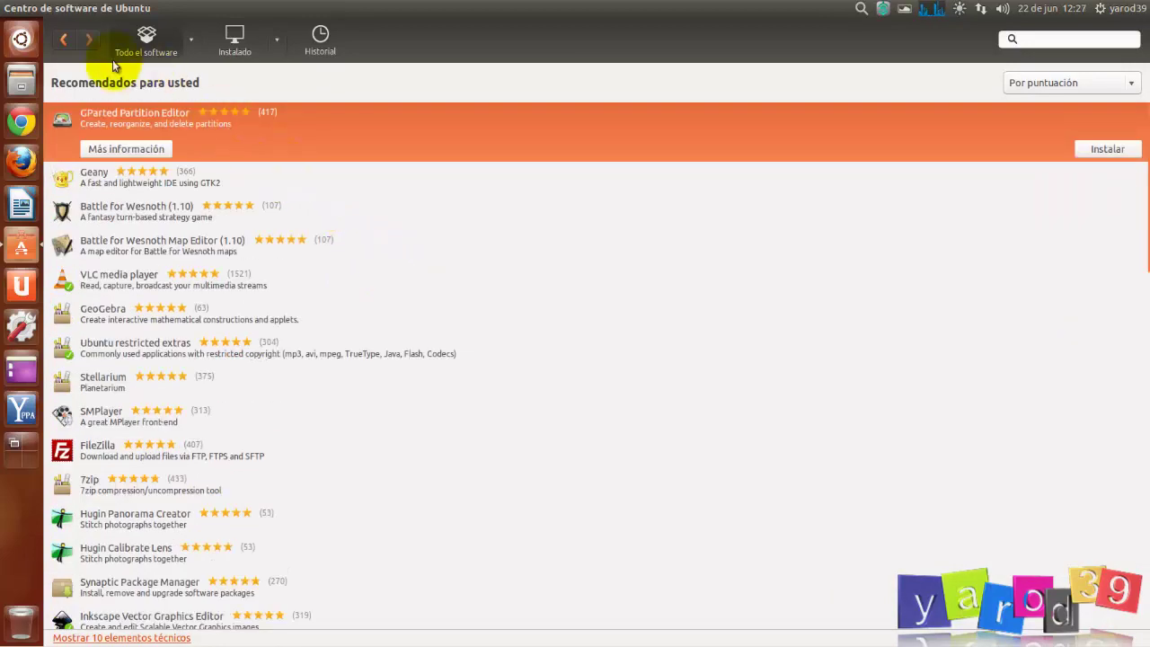
left_click(64, 38)
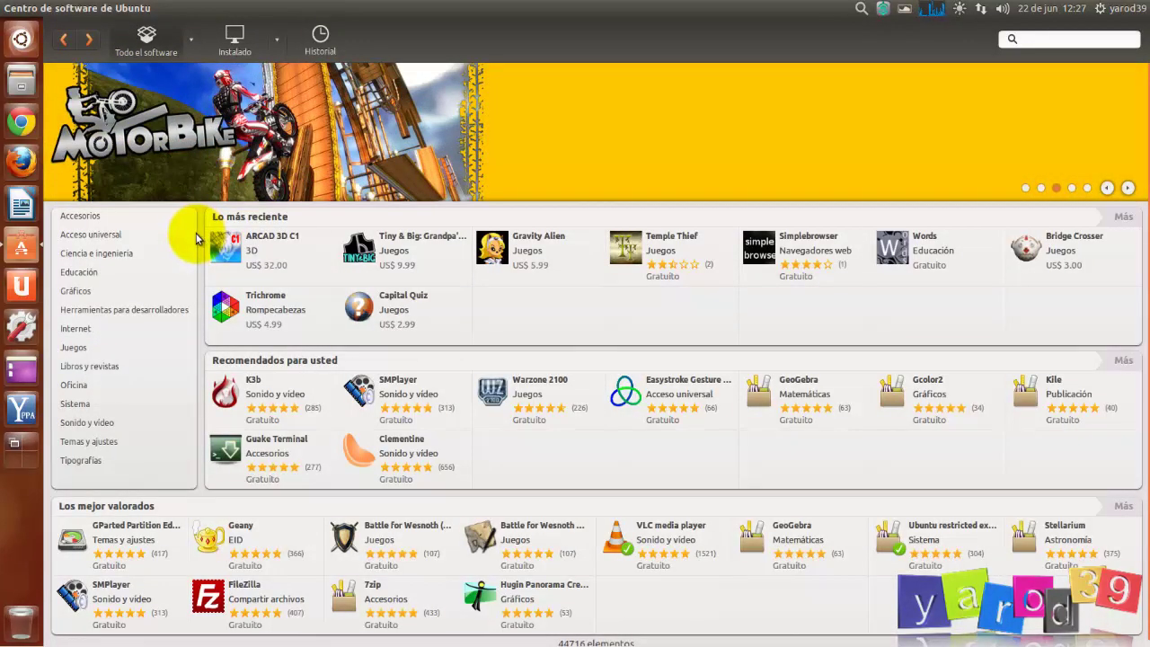
mouse_move(61, 11)
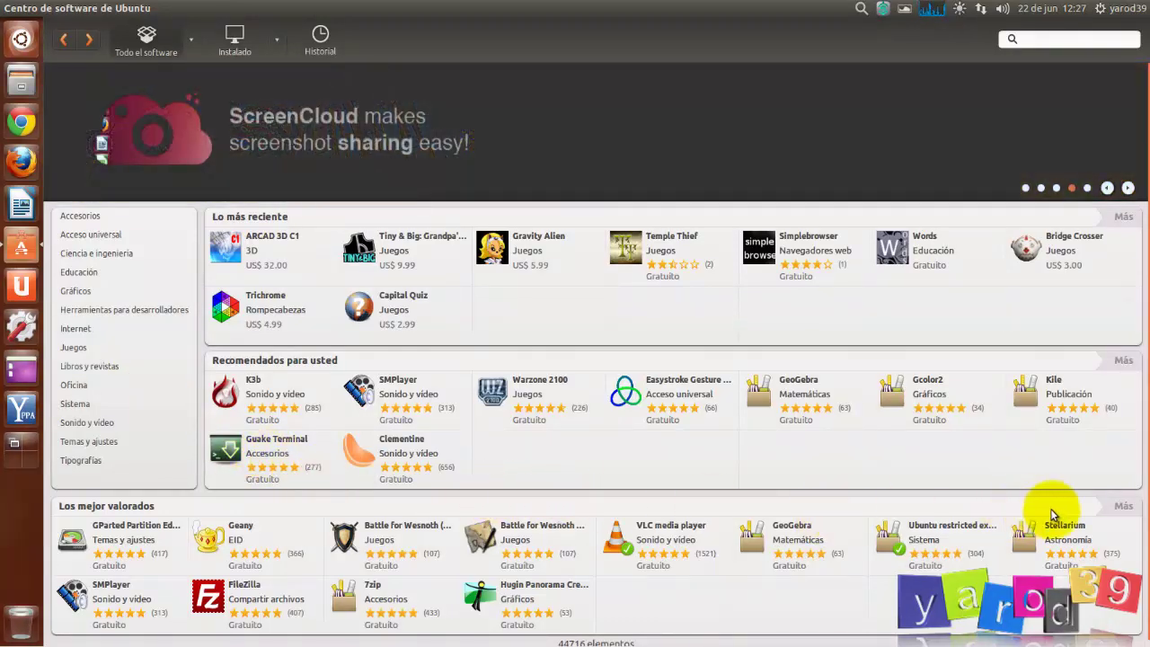
- Open the details page of GParted Partition Editor from the full top-rated software list
left_click(1123, 508)
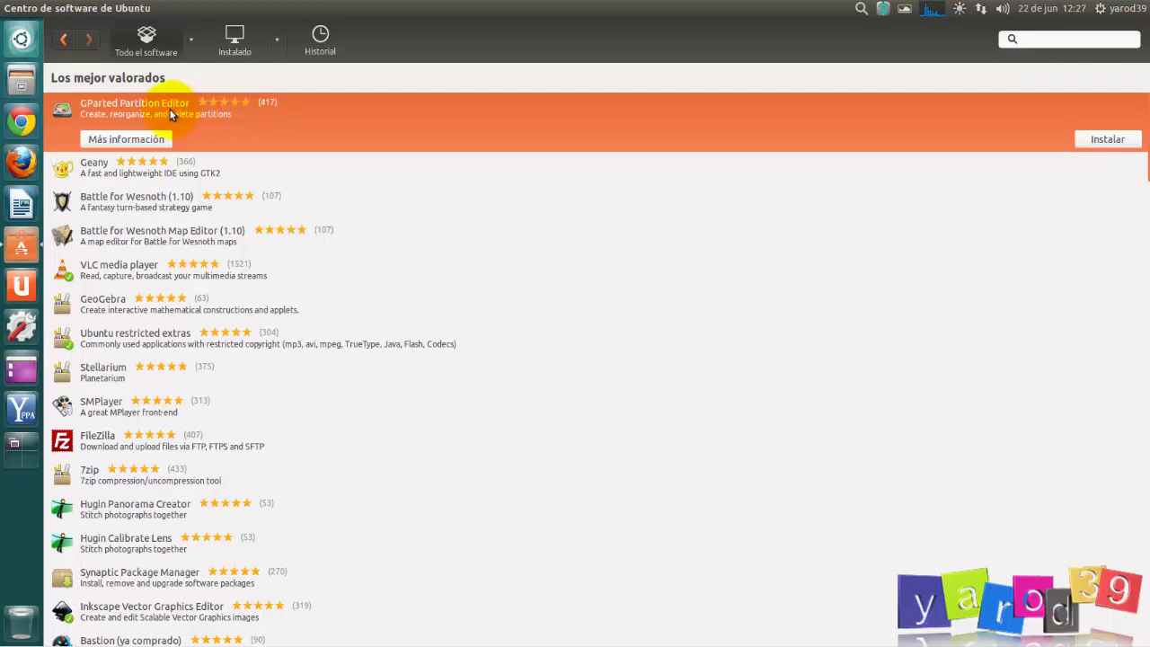
left_click(283, 176)
left_click(308, 200)
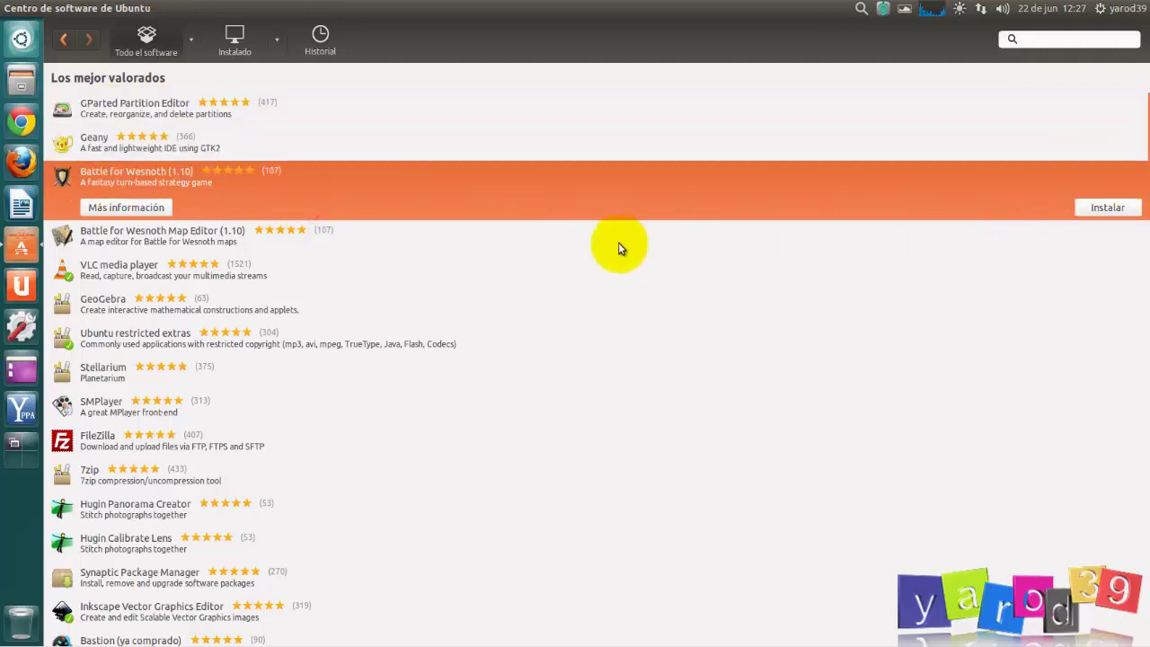
left_click(375, 249)
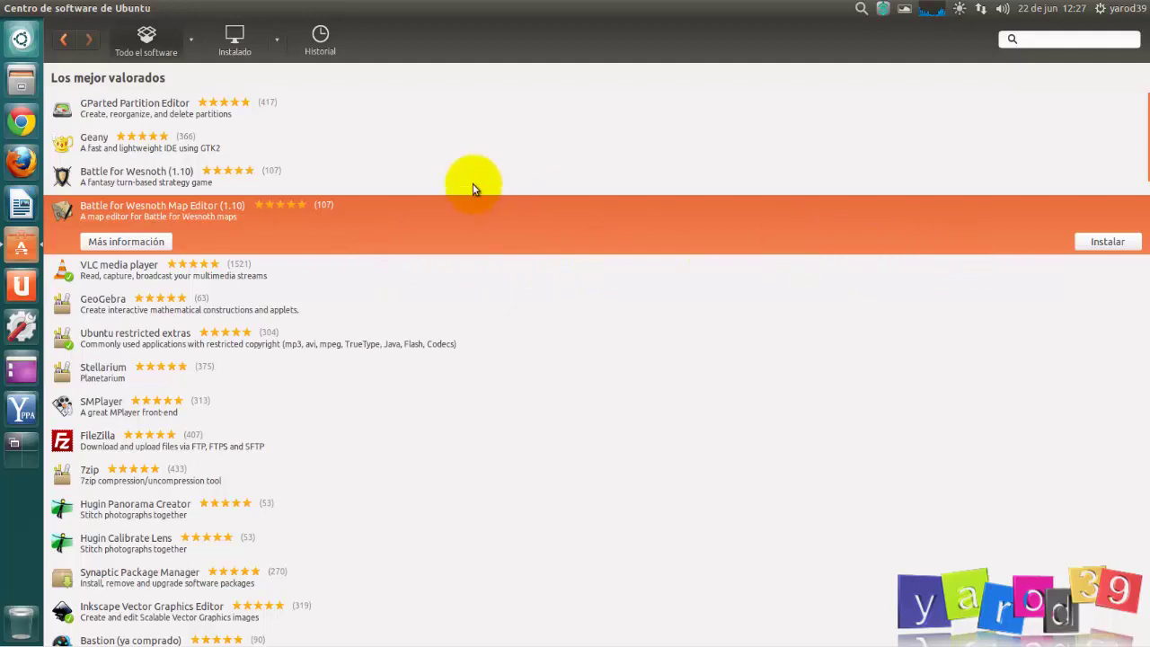
left_click(251, 110)
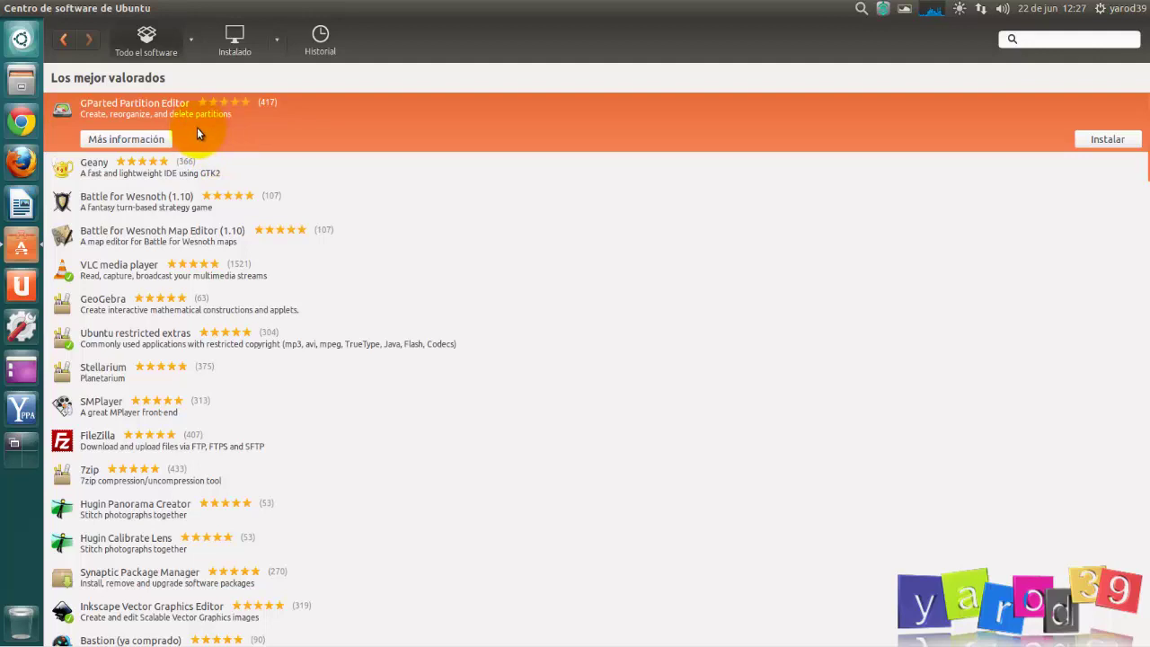
left_click(127, 140)
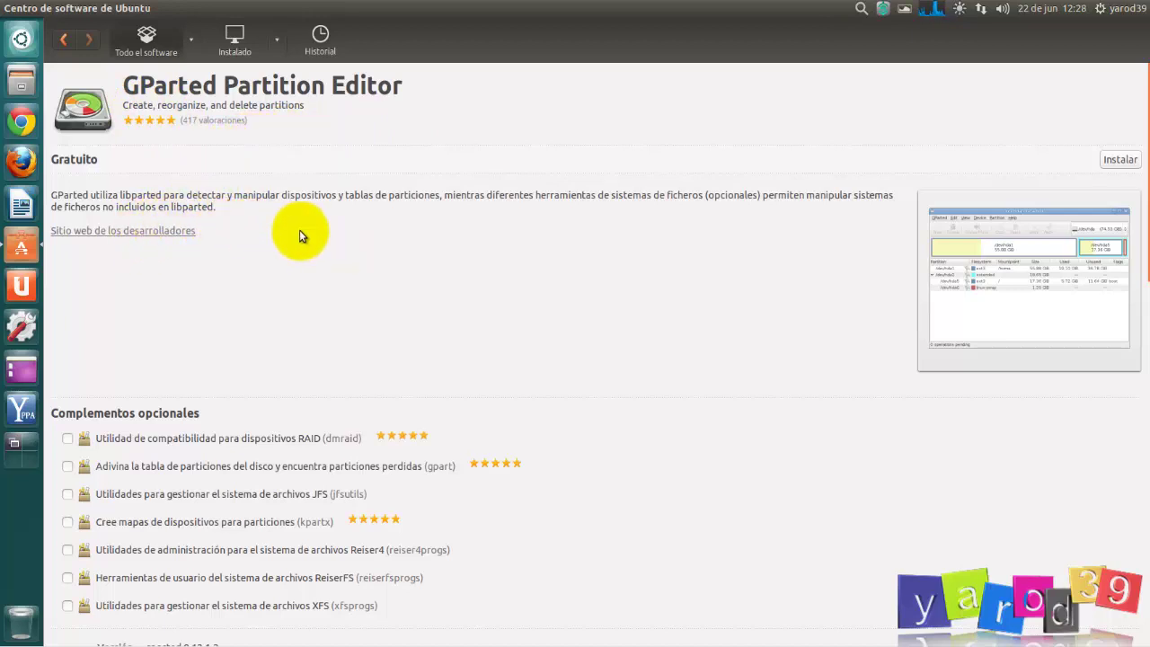
- Select all seven optional add-ons for GParted: dmraid, gpart, jfsutils, kpartx, reiser4progs, reiserfsprogs and xfsprogs
scroll(299, 230, "down", 5)
scroll(233, 208, "up", 5)
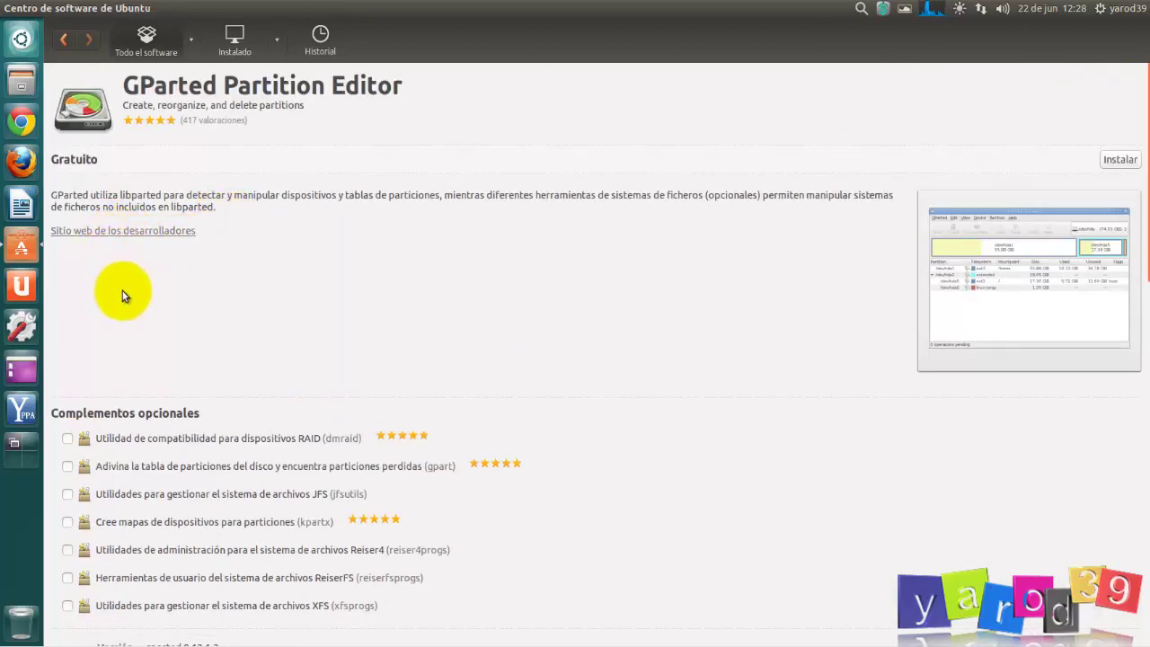
left_click(104, 440)
left_click(110, 468)
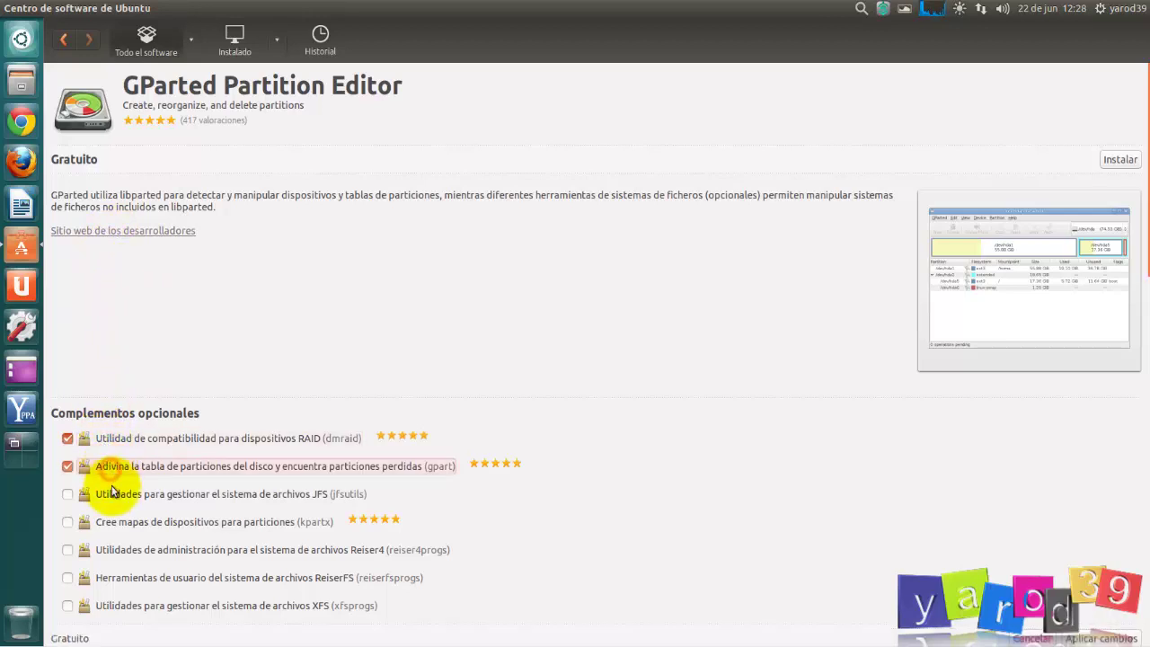
left_click(112, 495)
left_click(109, 524)
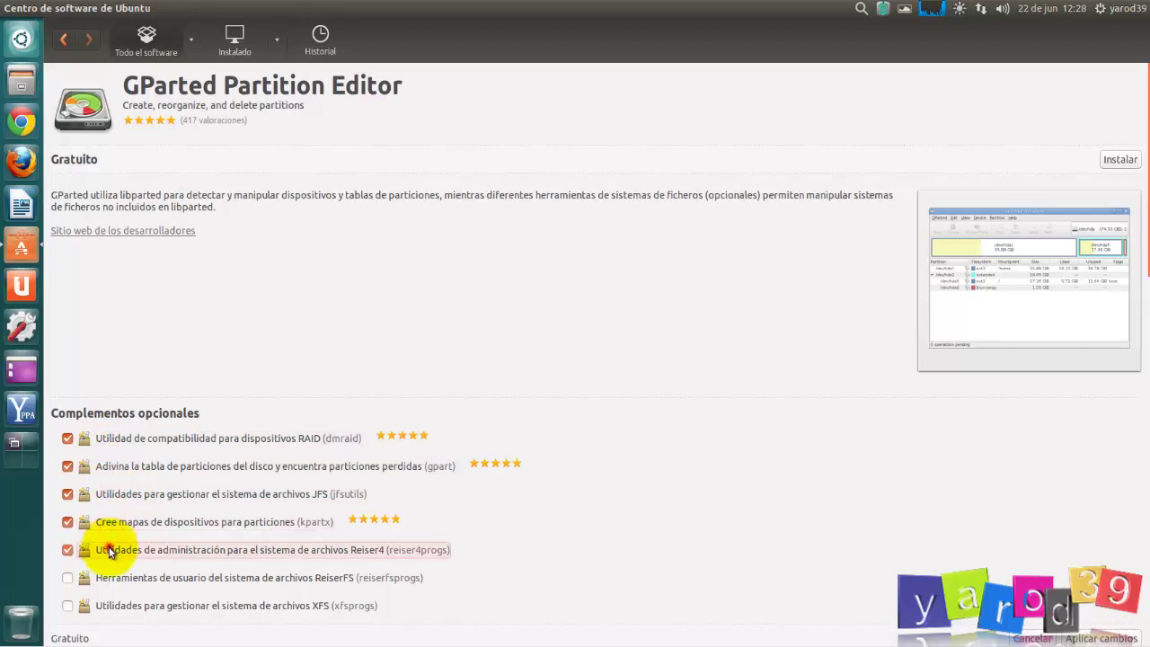
left_click(112, 548)
left_click(113, 566)
scroll(117, 552, "down", 3)
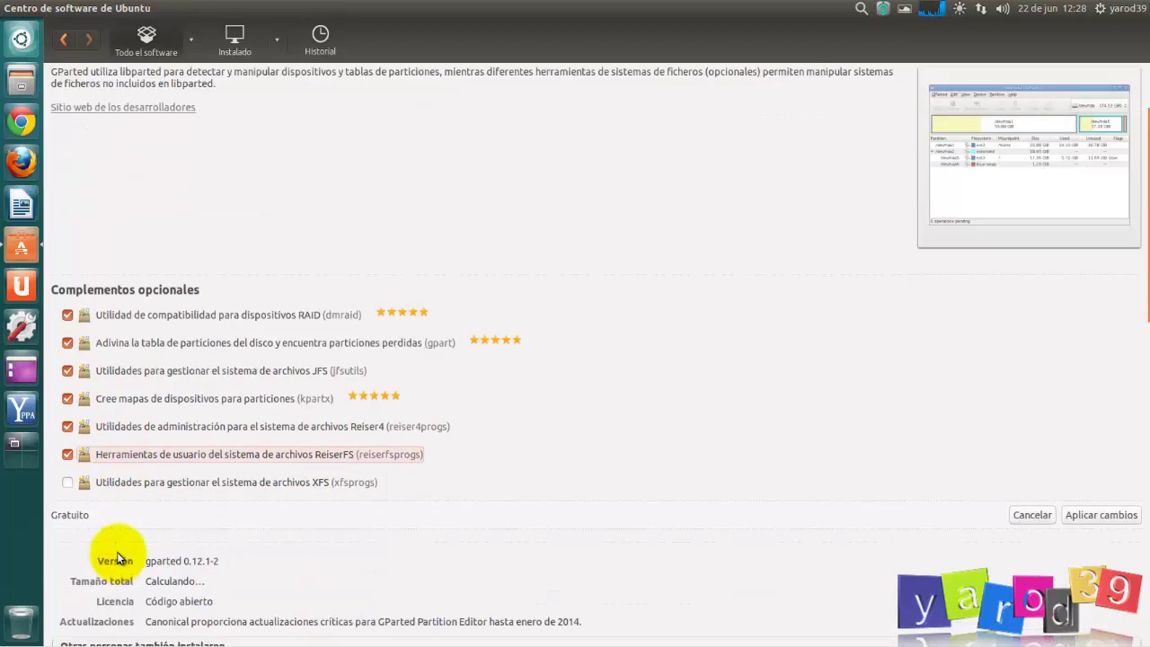
left_click(118, 486)
scroll(133, 486, "up", 3)
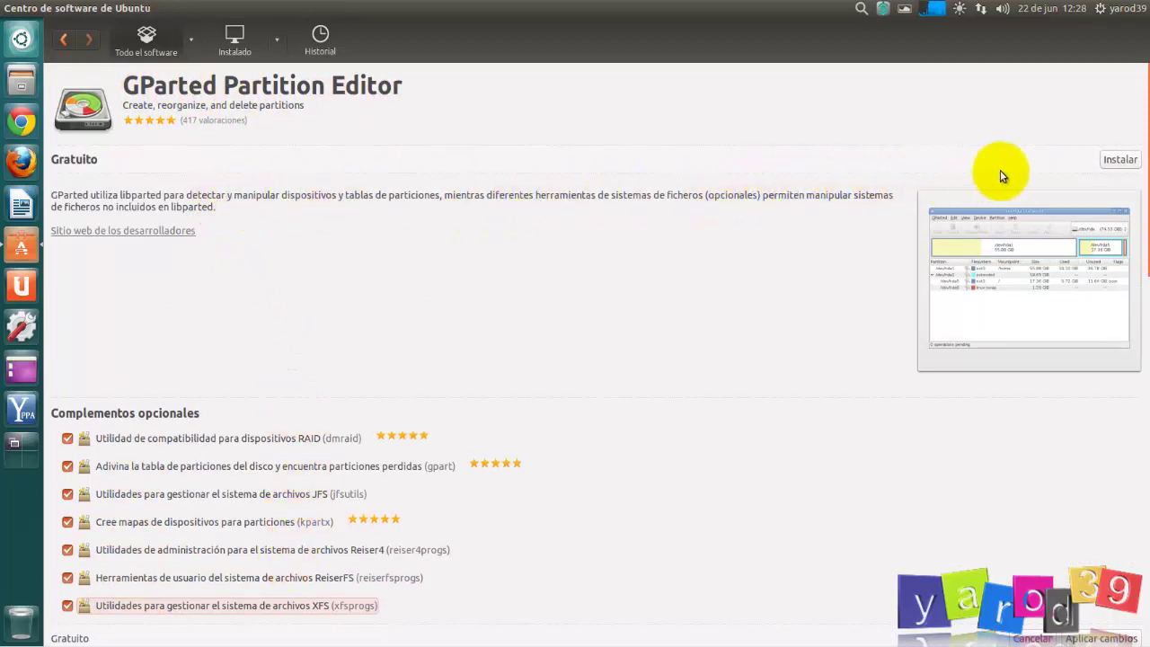
- Install GParted Partition Editor with its selected add-ons, authenticating with the account password
left_click(1122, 162)
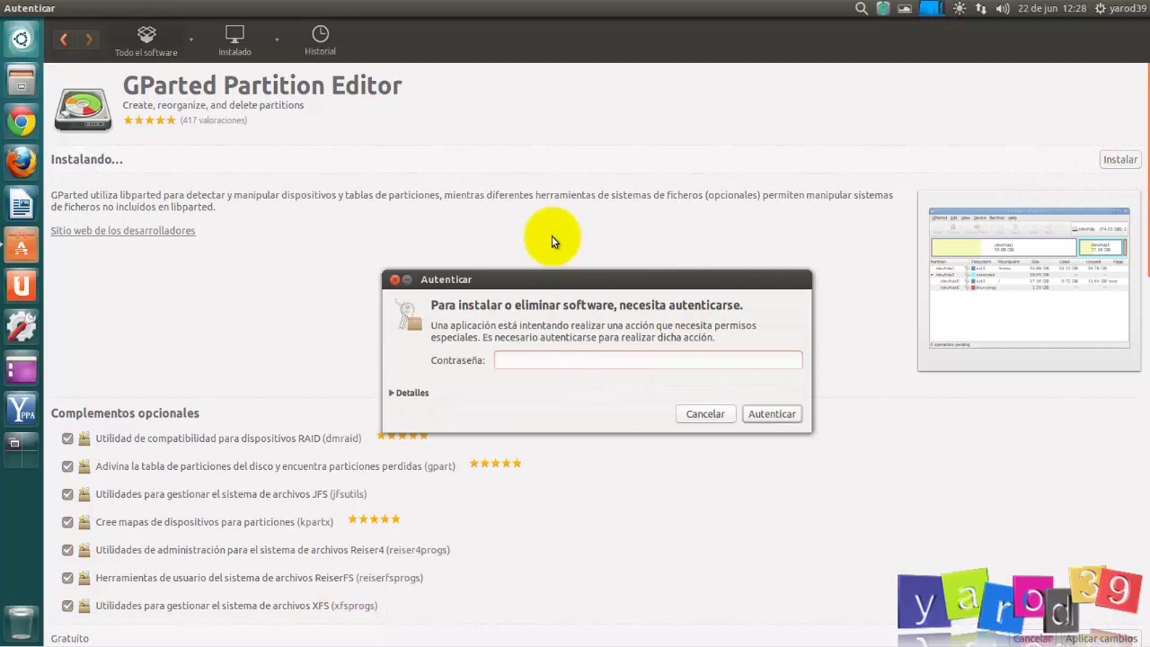
type("********")
key("Return")
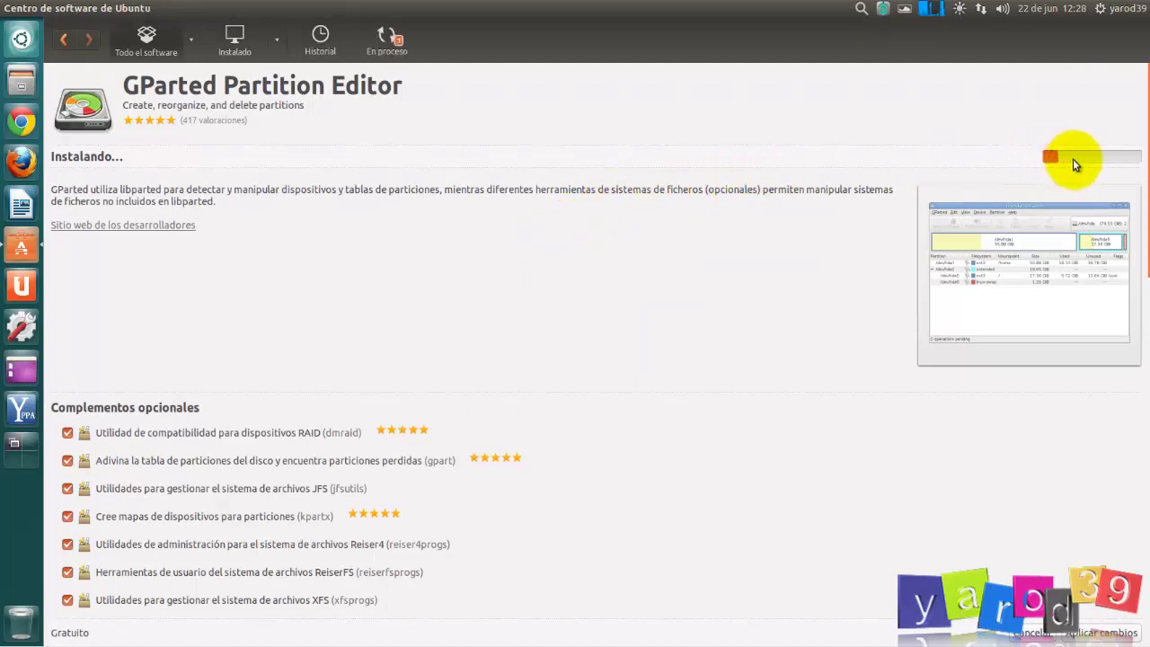
- View the enlarged screenshot of GParted Partition Editor and close it
left_click(996, 278)
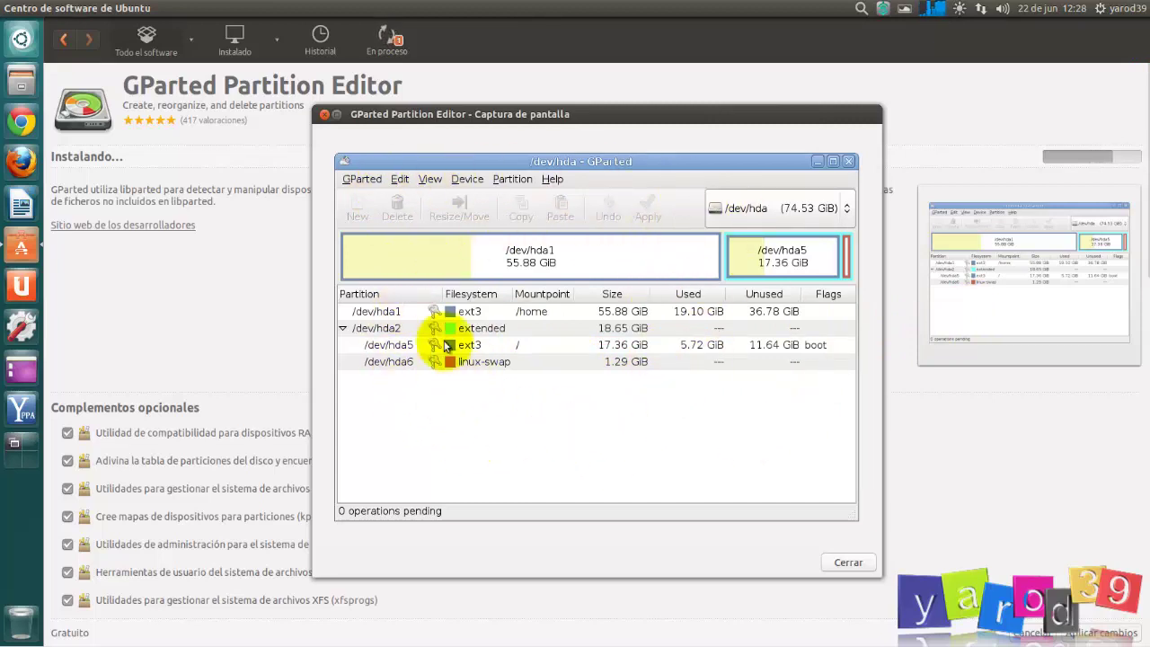
left_click(848, 562)
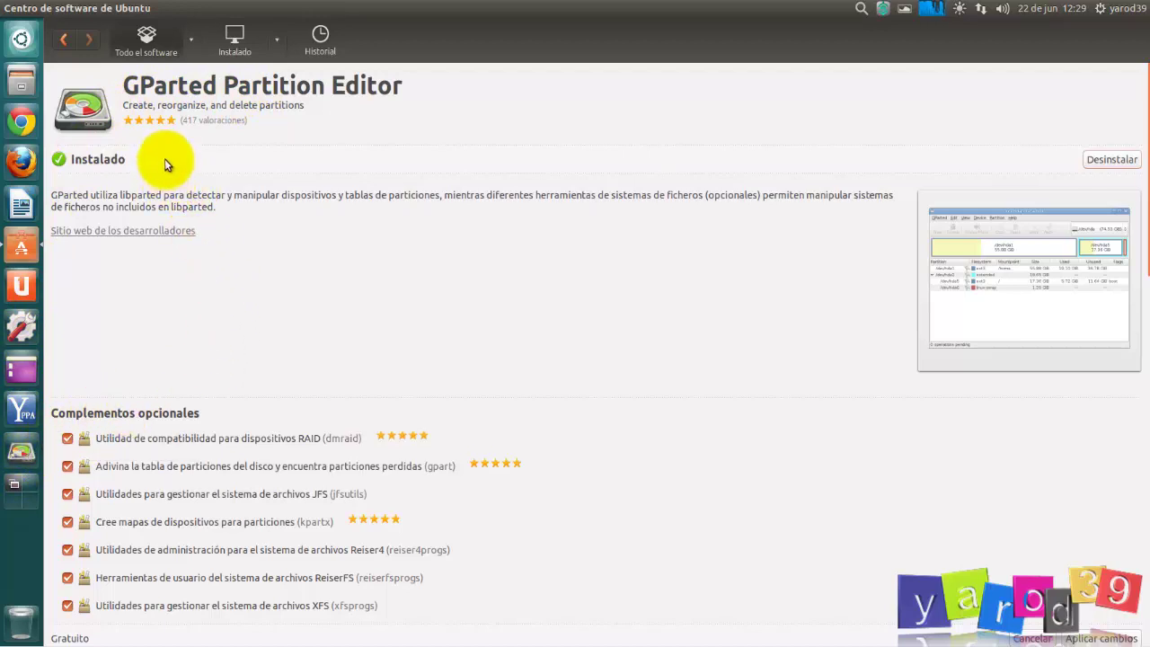
mouse_move(67, 12)
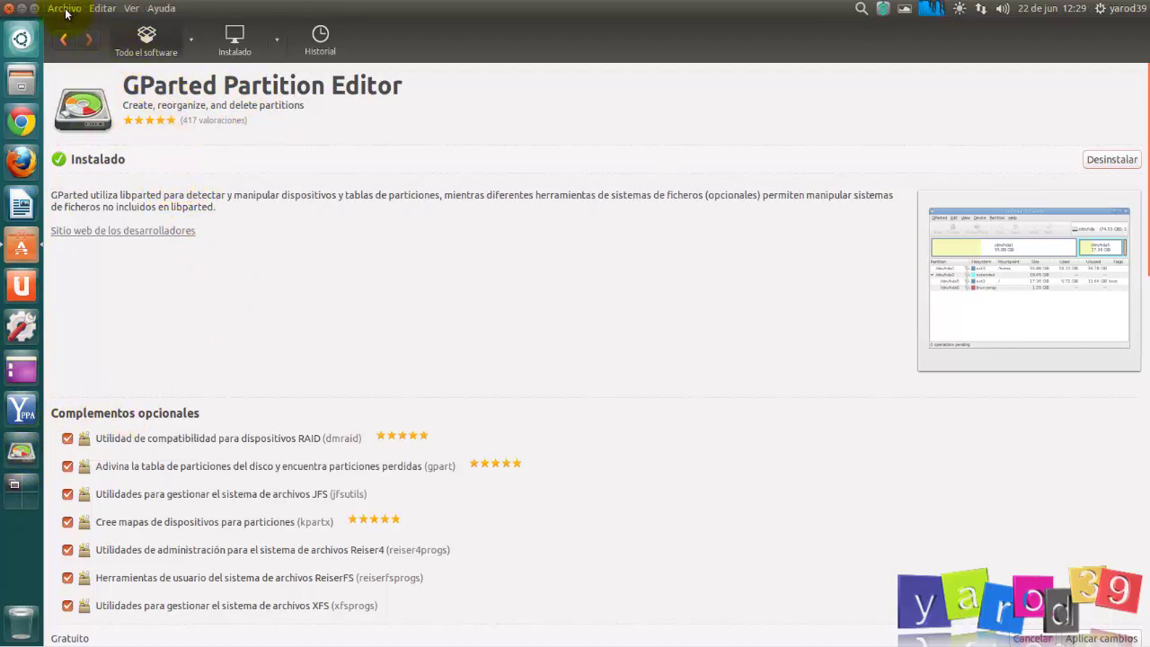
left_click(65, 9)
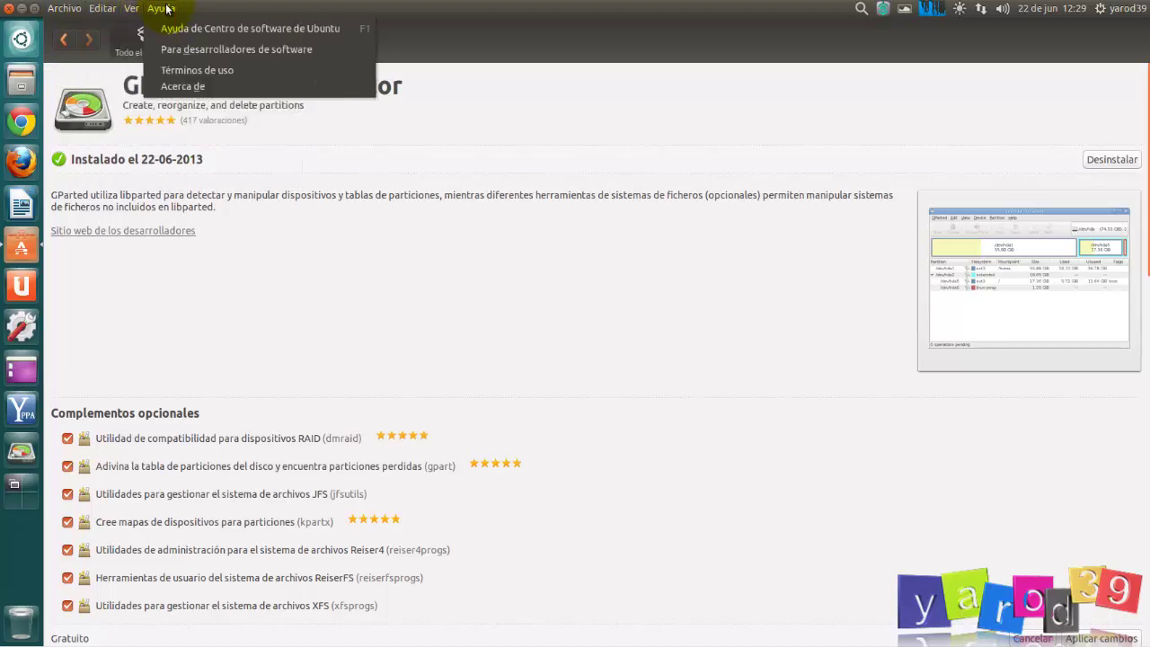
mouse_move(59, 9)
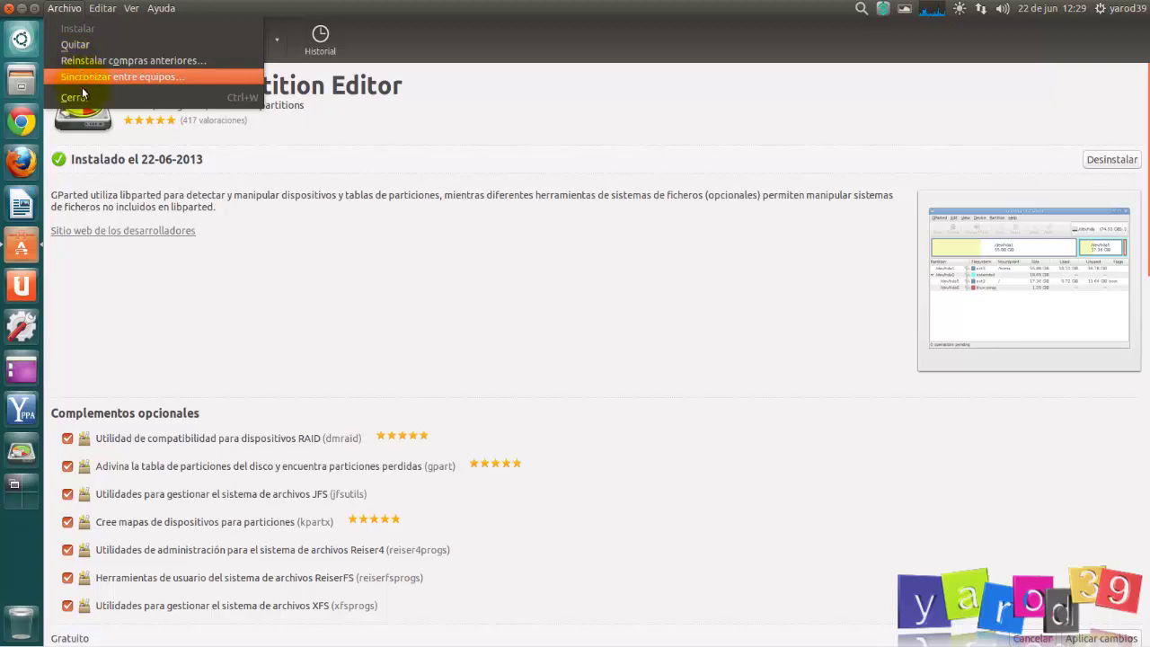
mouse_move(100, 8)
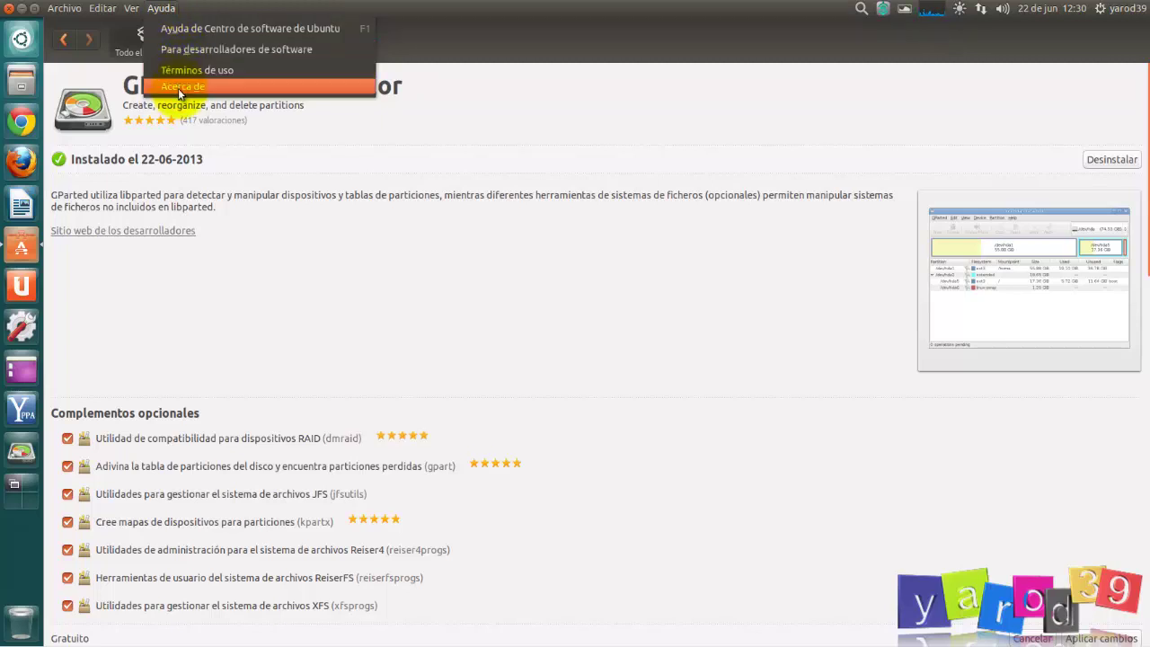
left_click(187, 305)
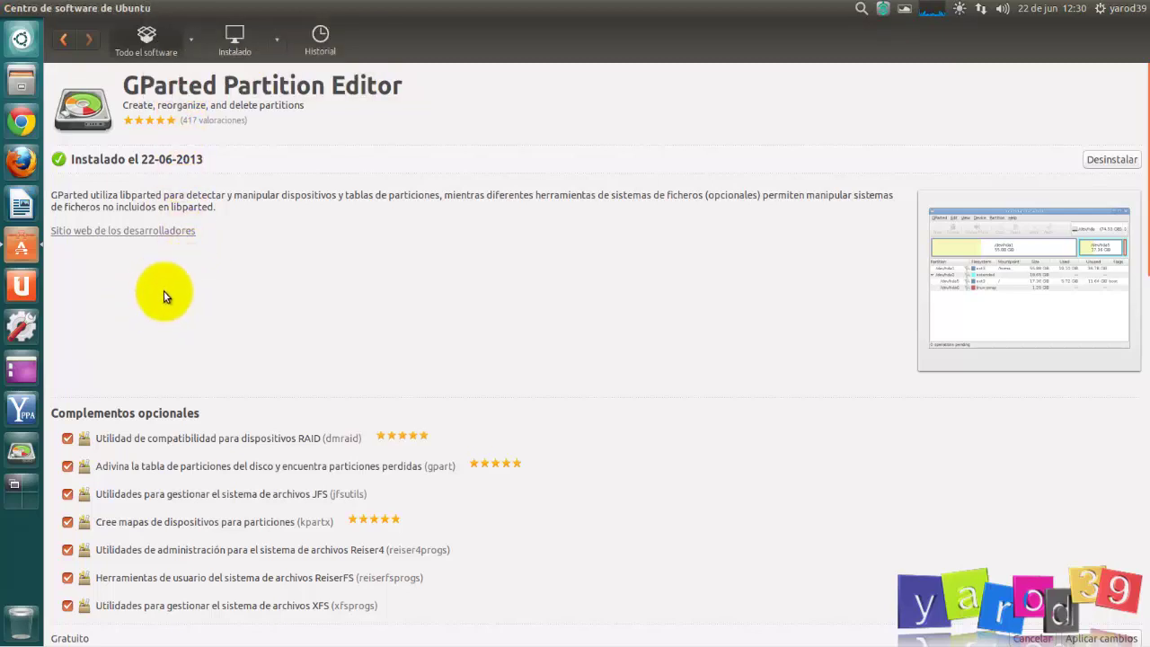
- Leave the GParted page and look through the installed applications in the Accesorios category
left_click(66, 41)
left_click(67, 41)
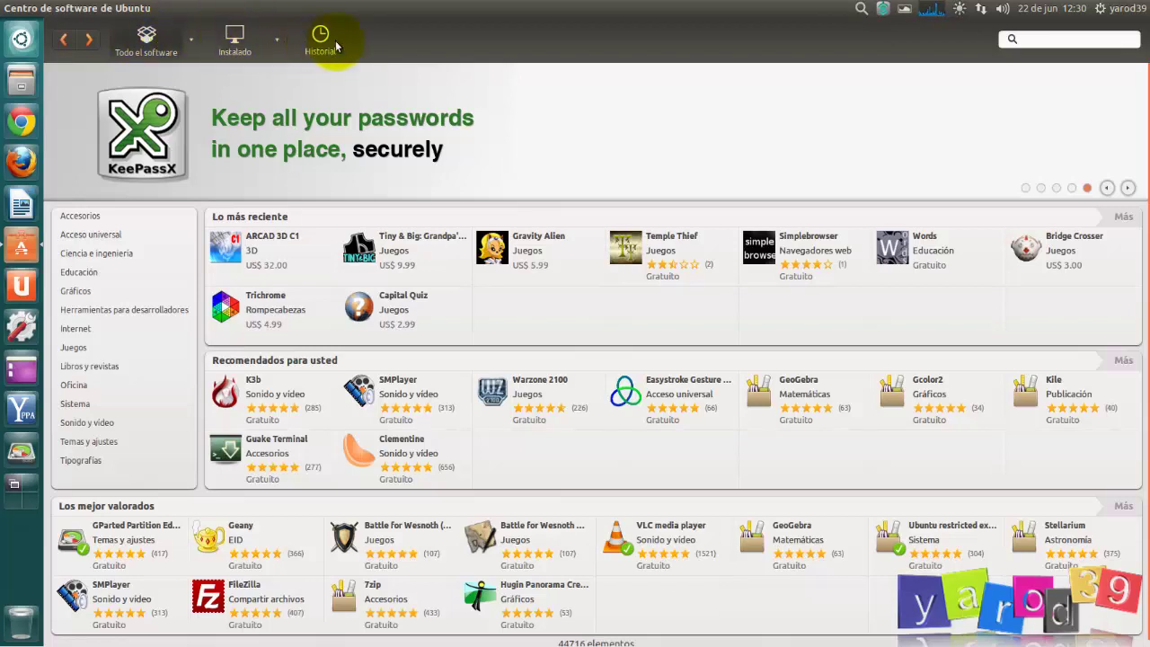
left_click(233, 40)
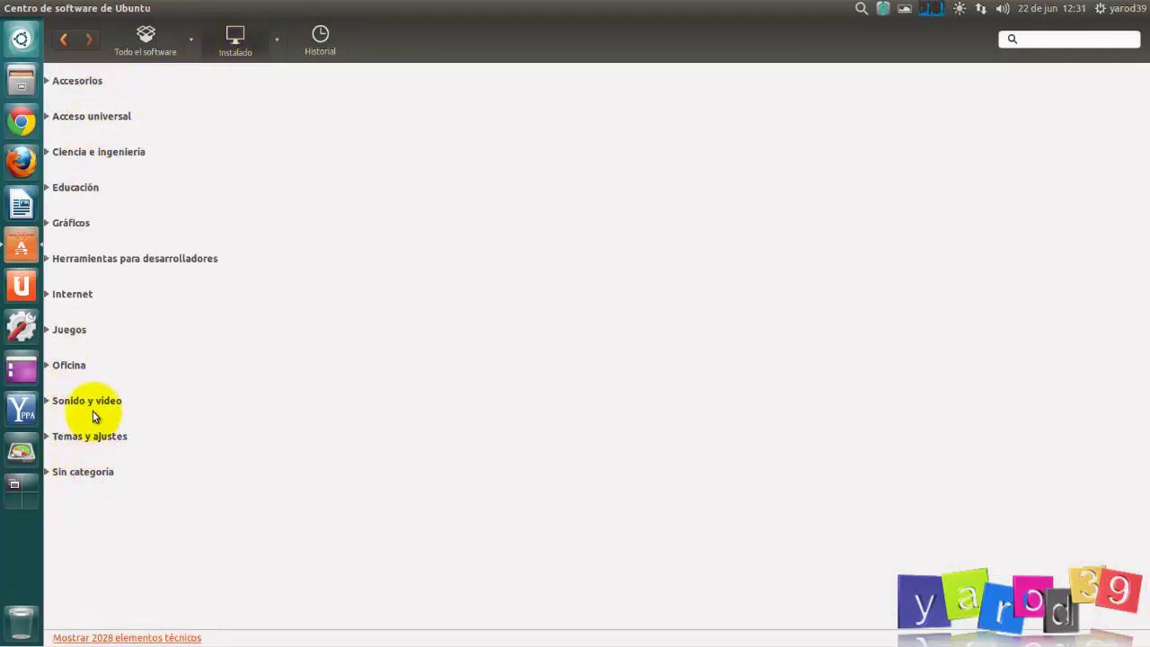
left_click(47, 81)
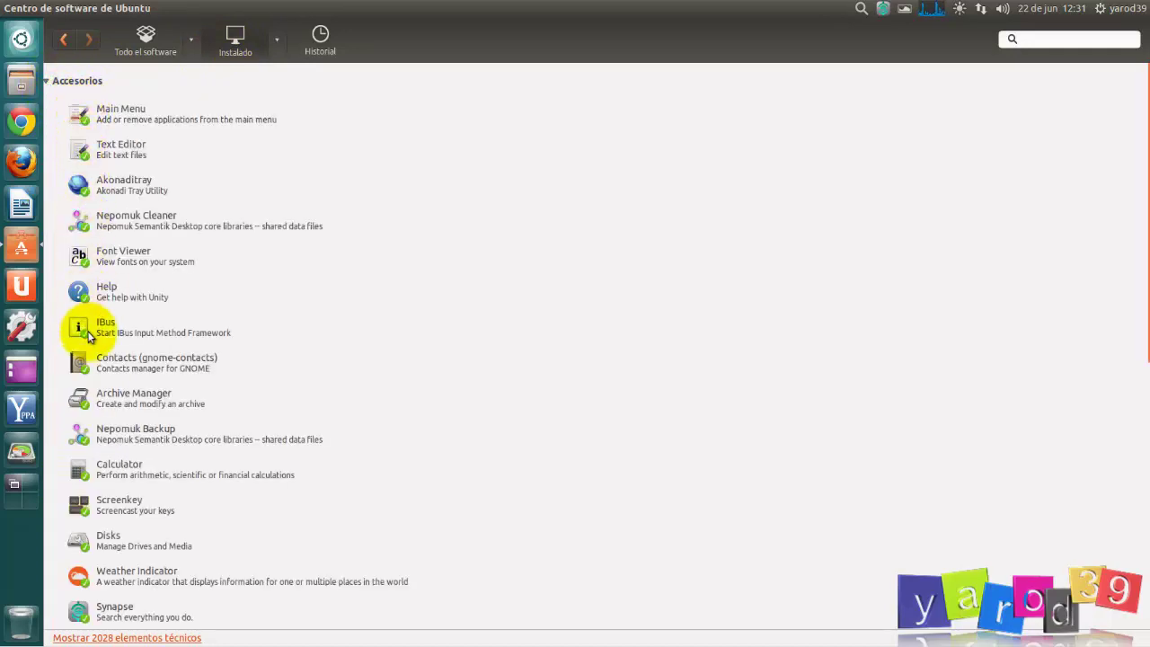
scroll(91, 338, "down", 4)
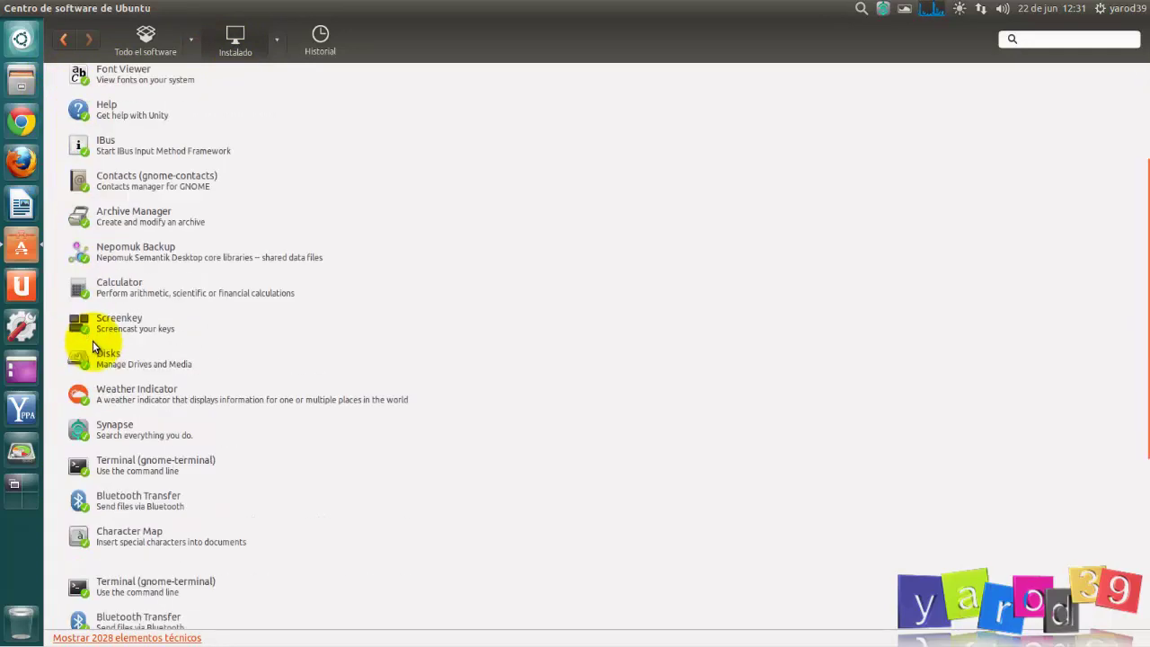
scroll(93, 341, "down", 1)
scroll(91, 344, "up", 5)
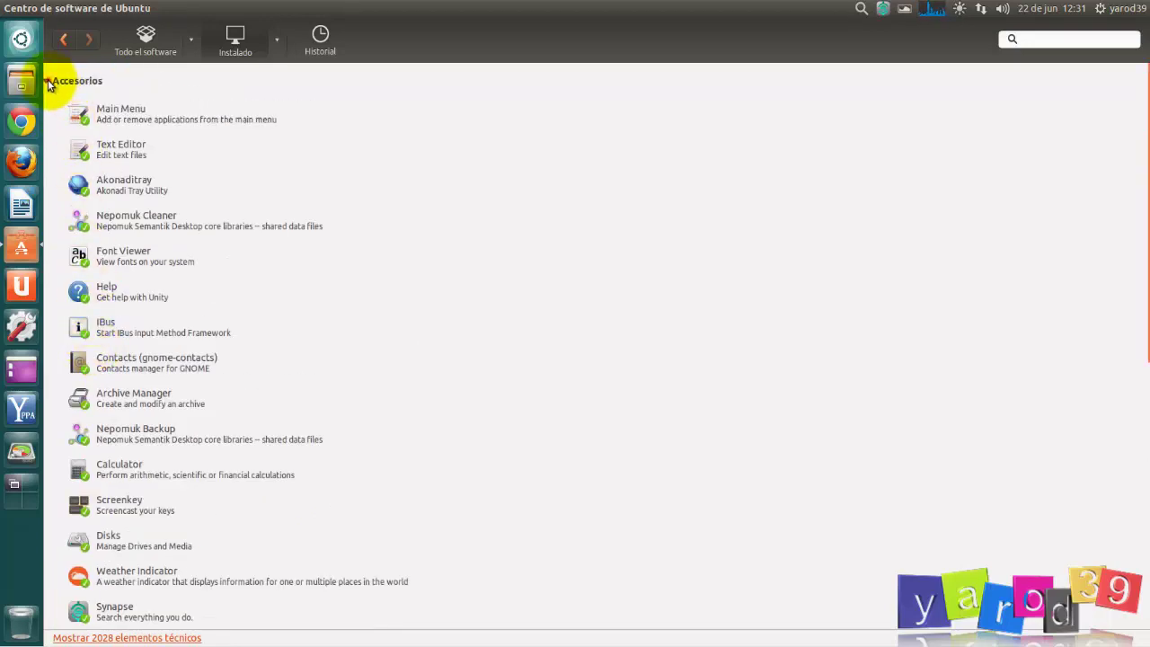
- Find GParted Partition Editor among the installed applications by searching for "gpar", and uninstall it from its details page
left_click(48, 79)
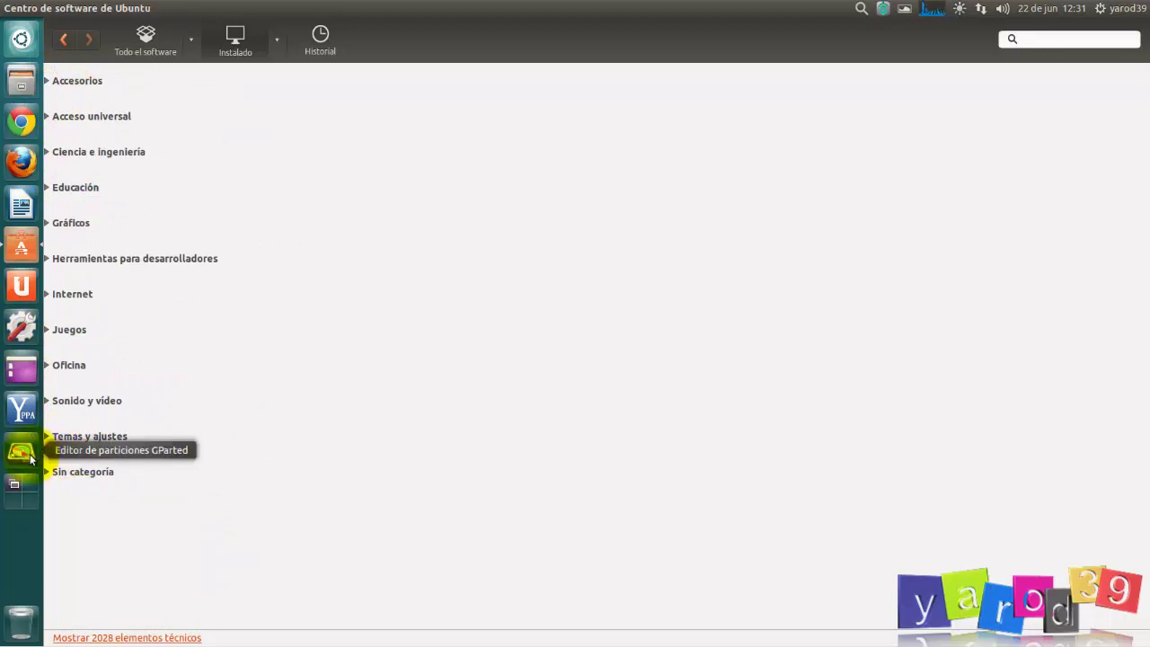
left_click(1042, 41)
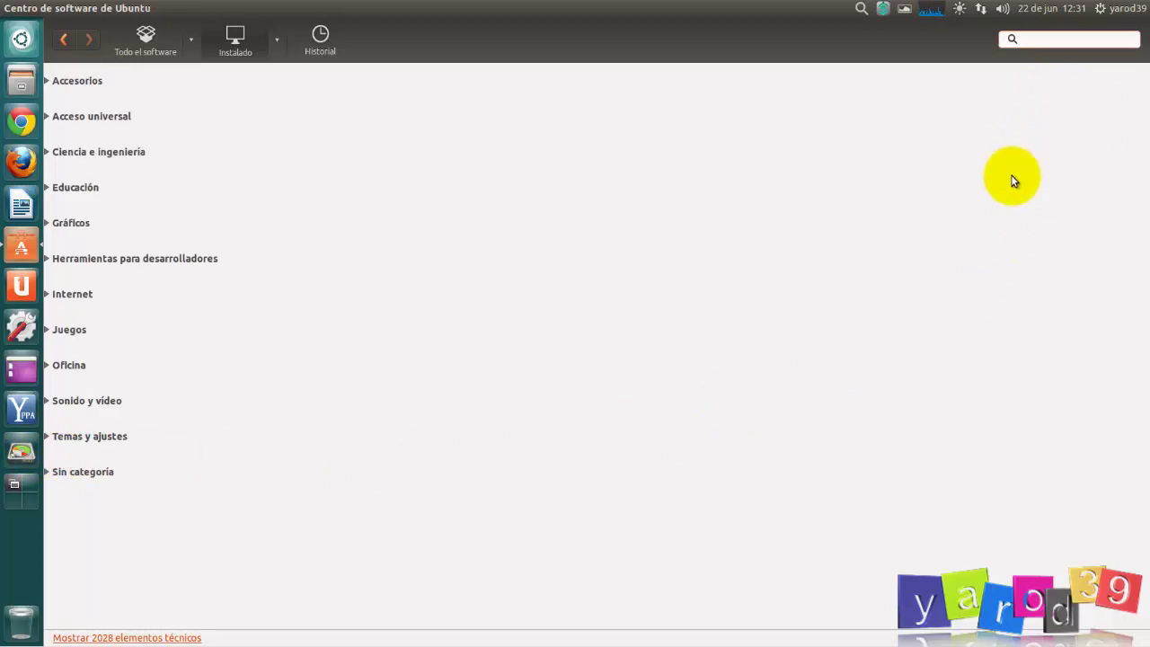
type("gpat")
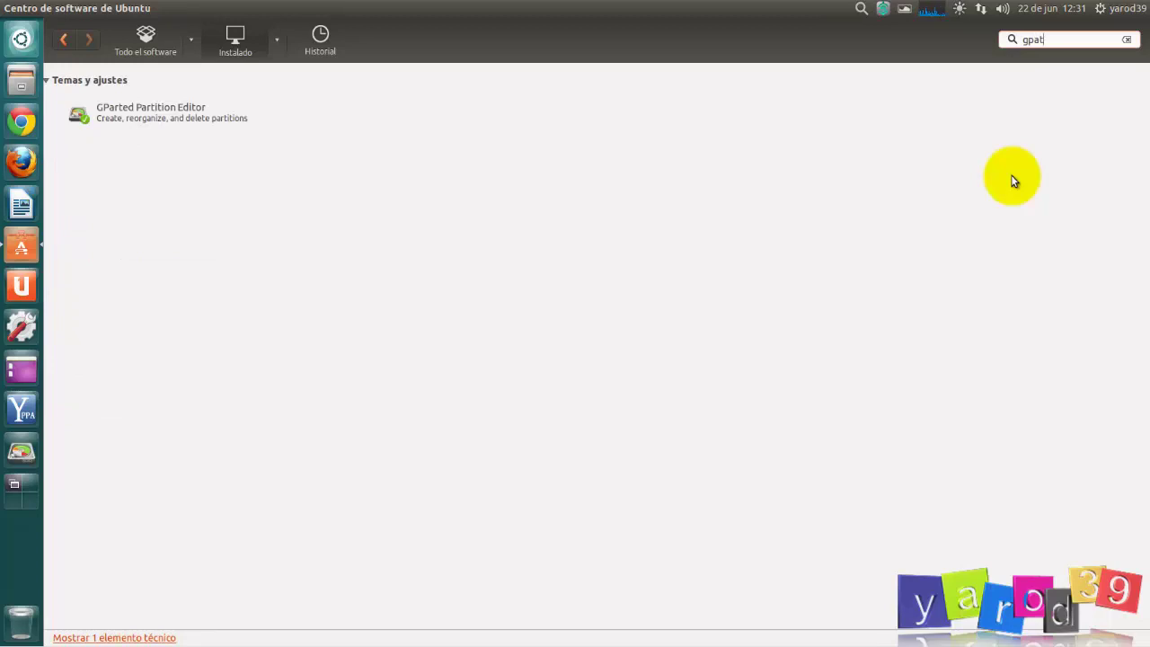
key("BackSpace")
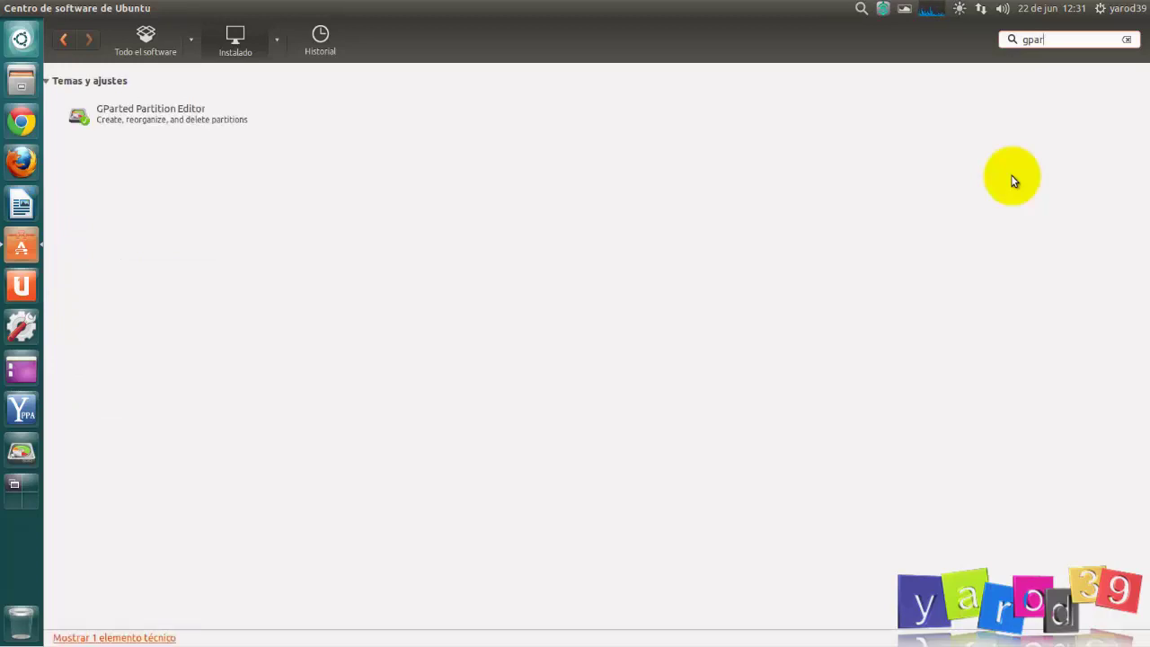
left_click(183, 115)
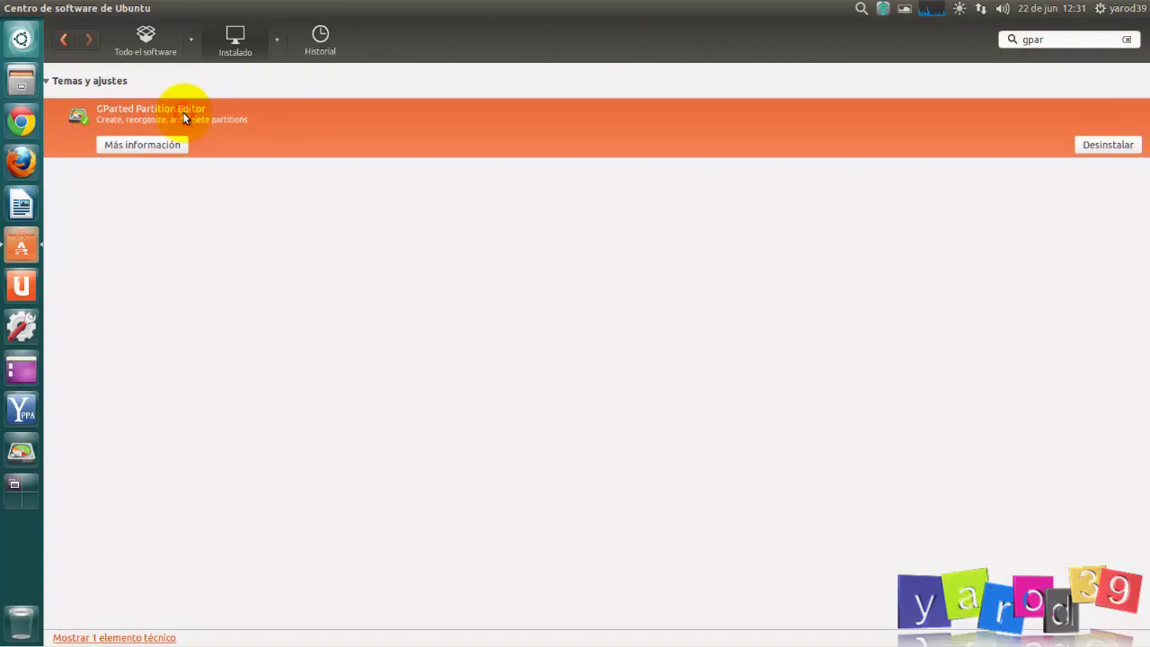
double_click(184, 115)
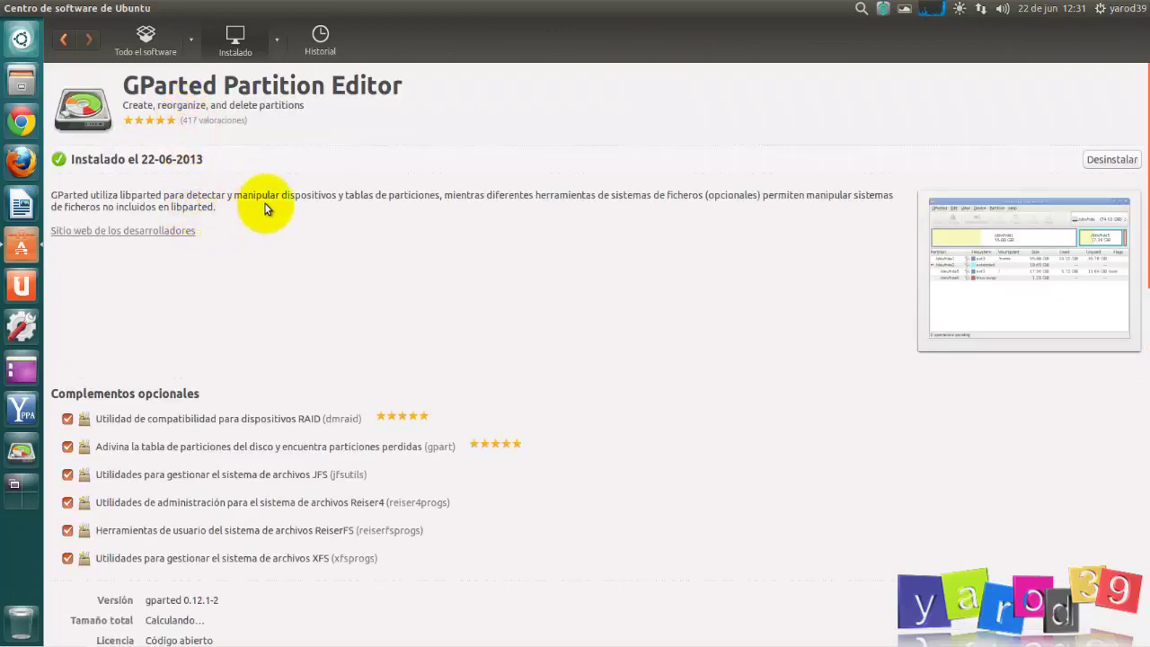
left_click(1105, 162)
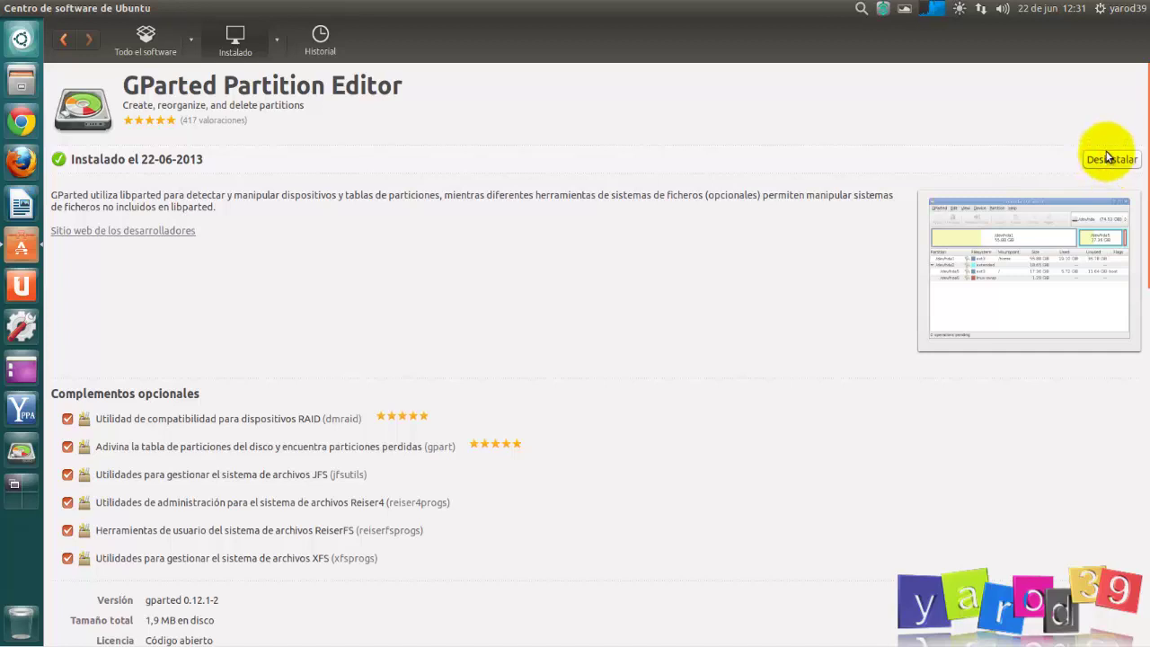
left_click(1106, 162)
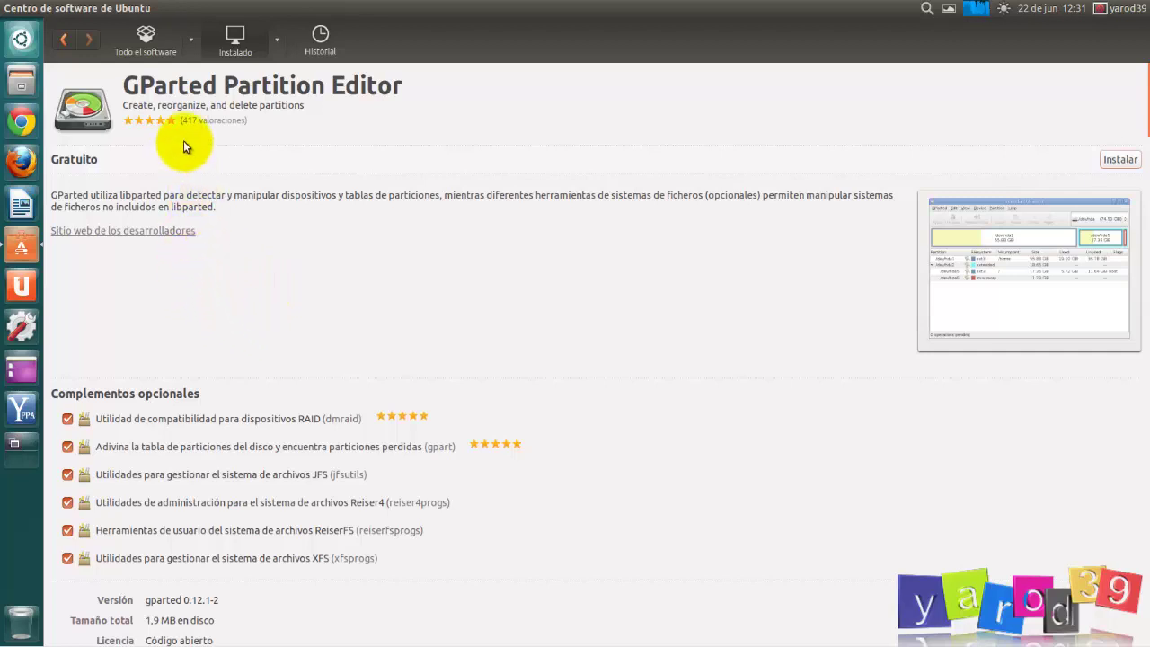
- Return to the full software catalogue and look over the software sources offered for all software and for installed software
mouse_move(78, 12)
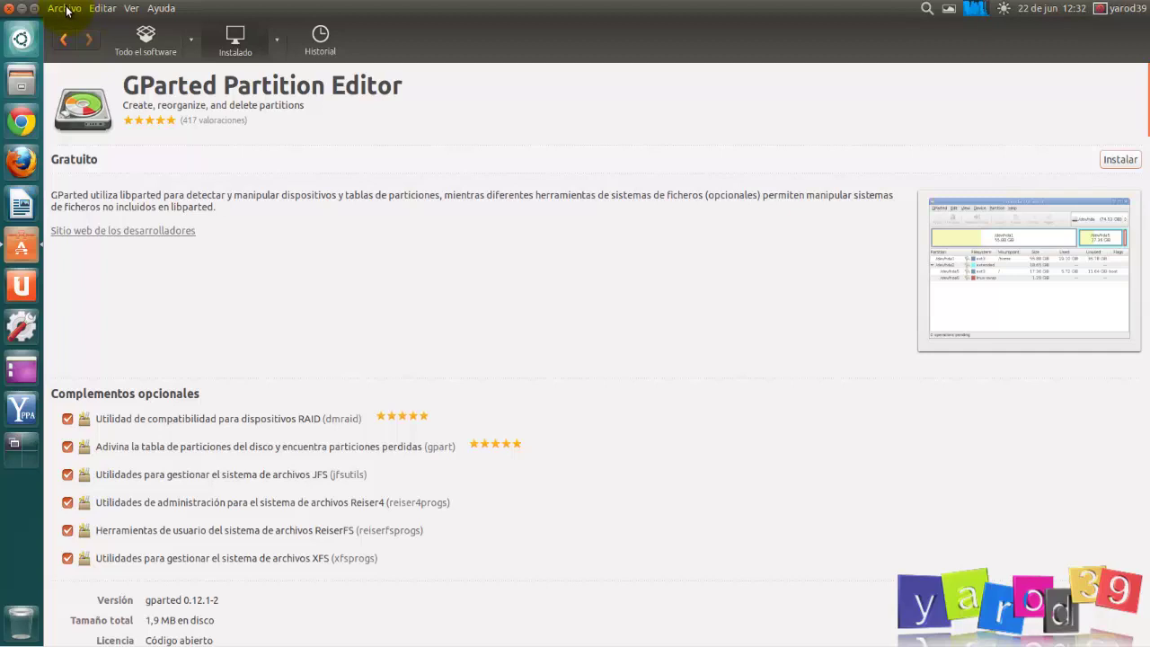
left_click(142, 40)
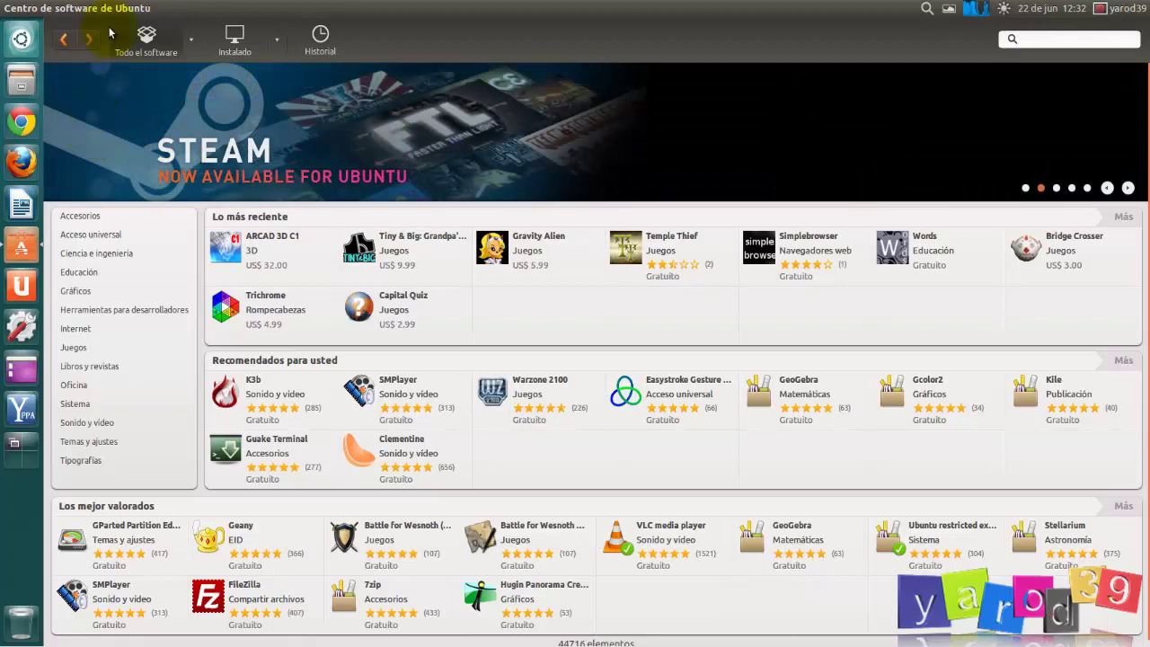
left_click(192, 42)
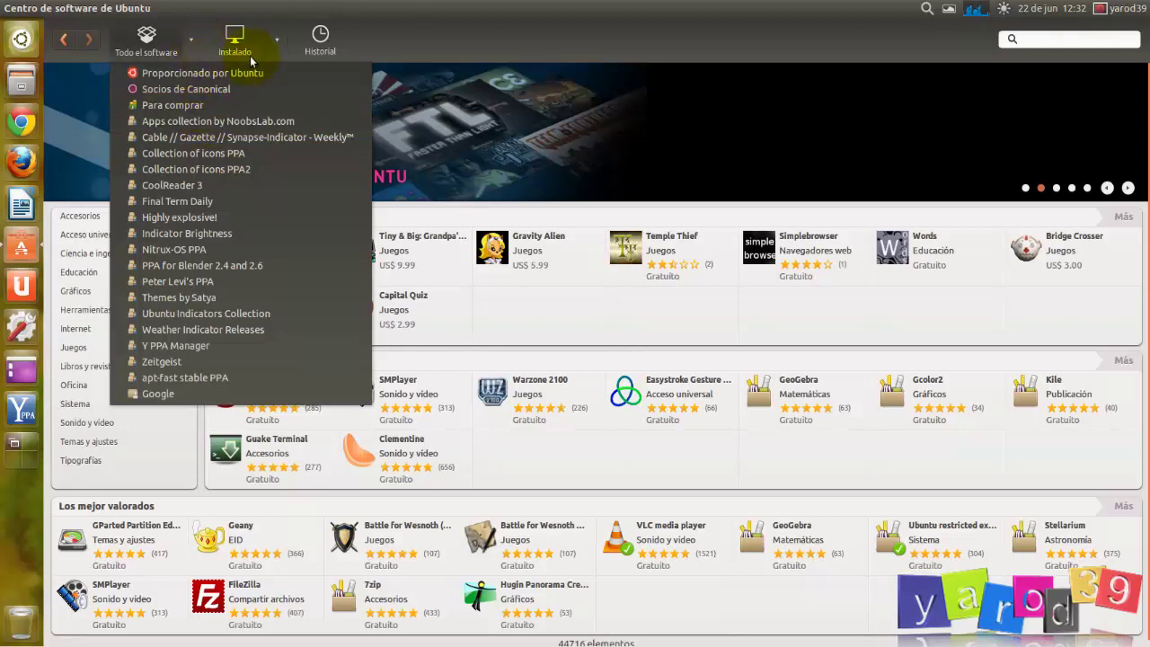
left_click(277, 44)
left_click(276, 44)
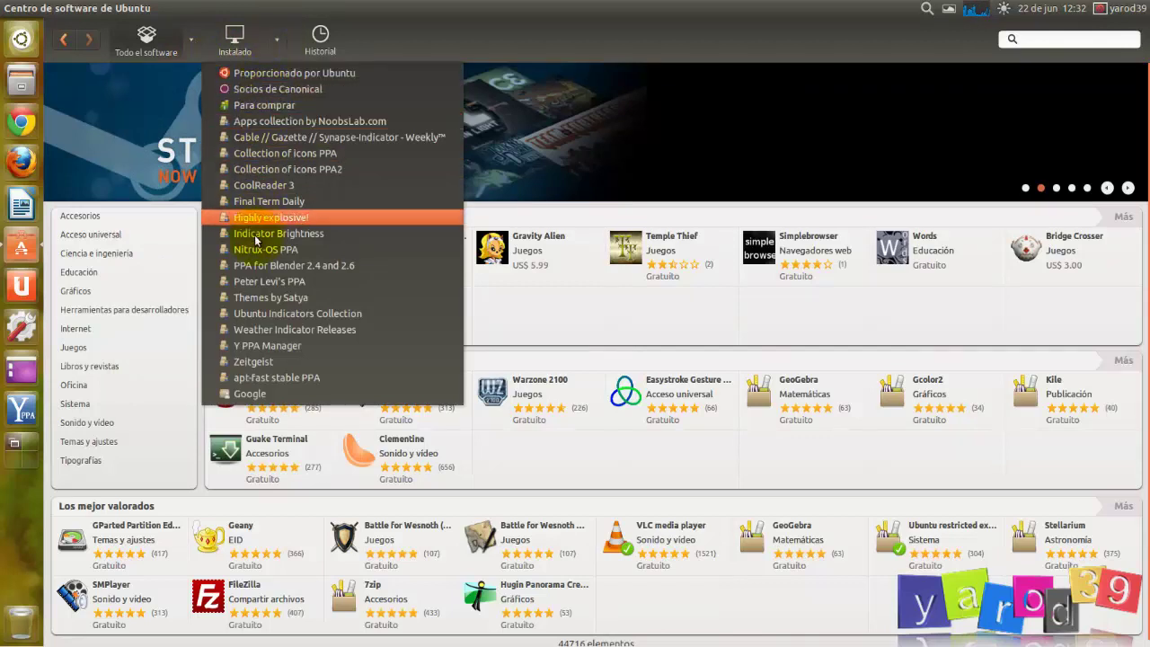
- Review the software history by installations, updates and removals, ending on the list of all changes
left_click(321, 36)
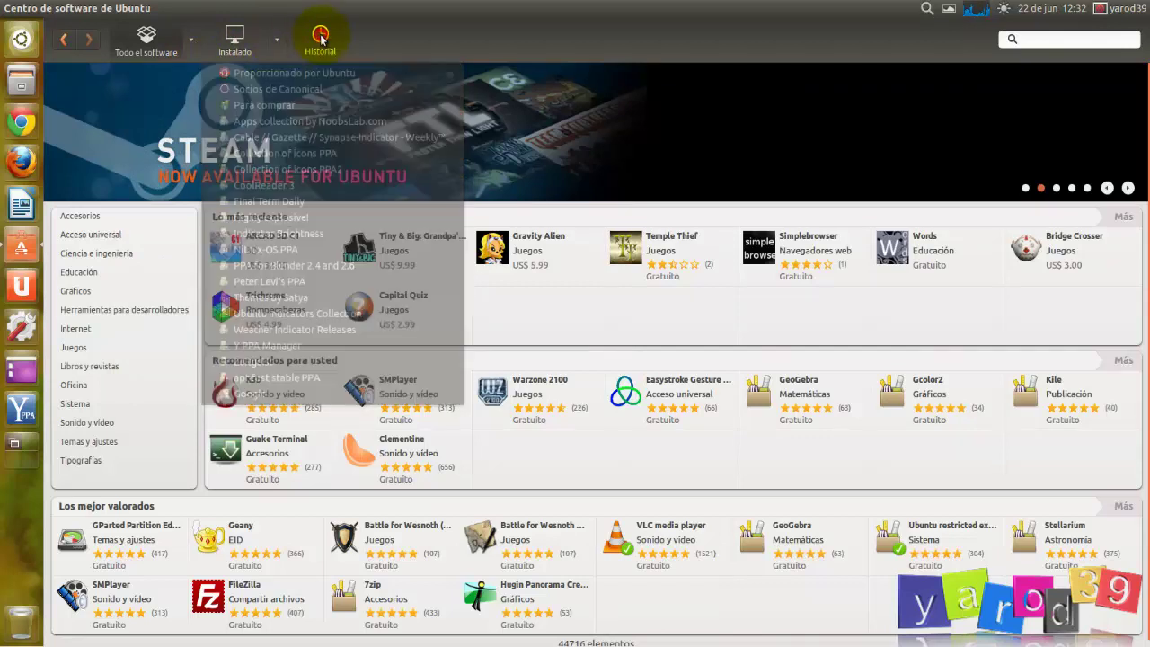
left_click(320, 36)
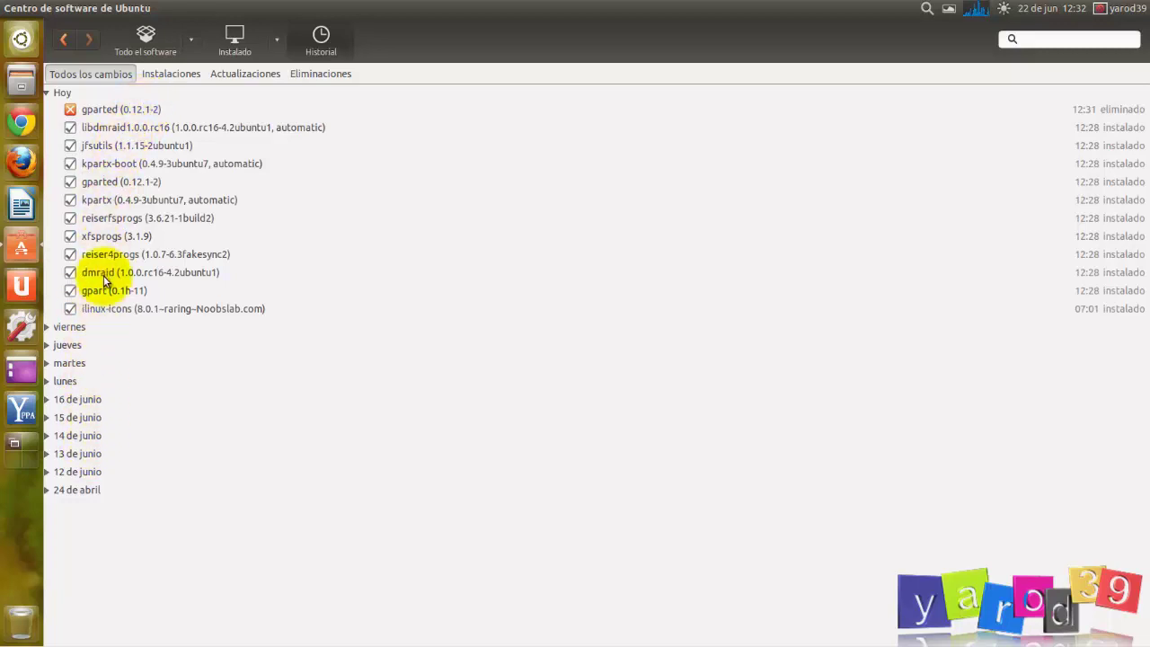
left_click(162, 77)
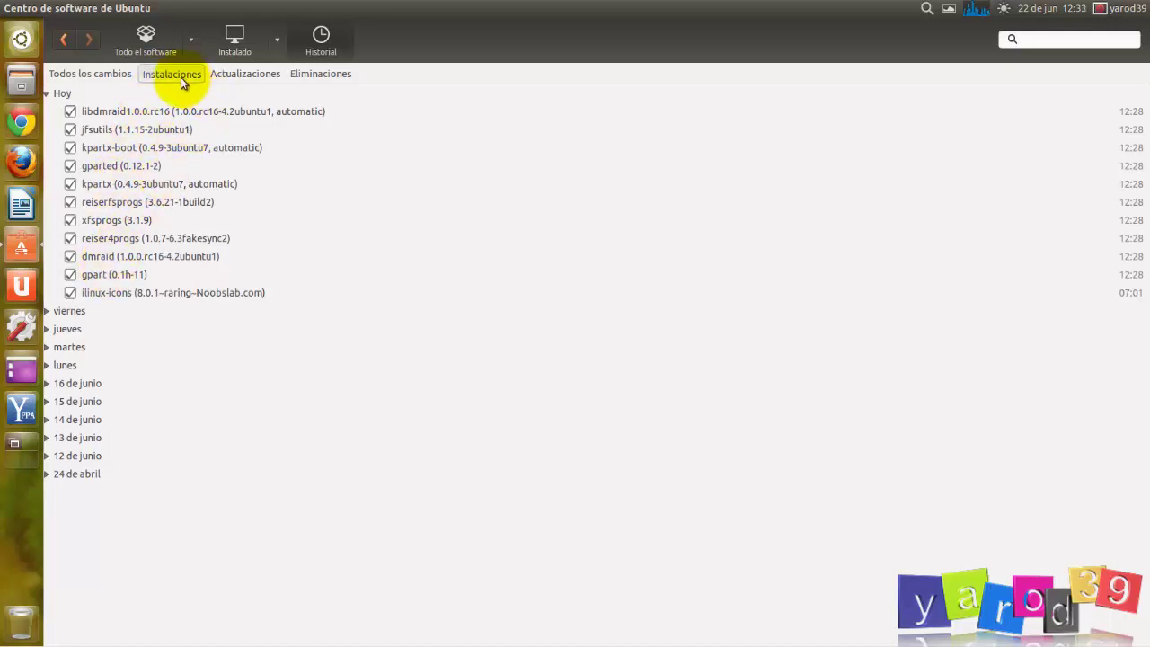
left_click(237, 75)
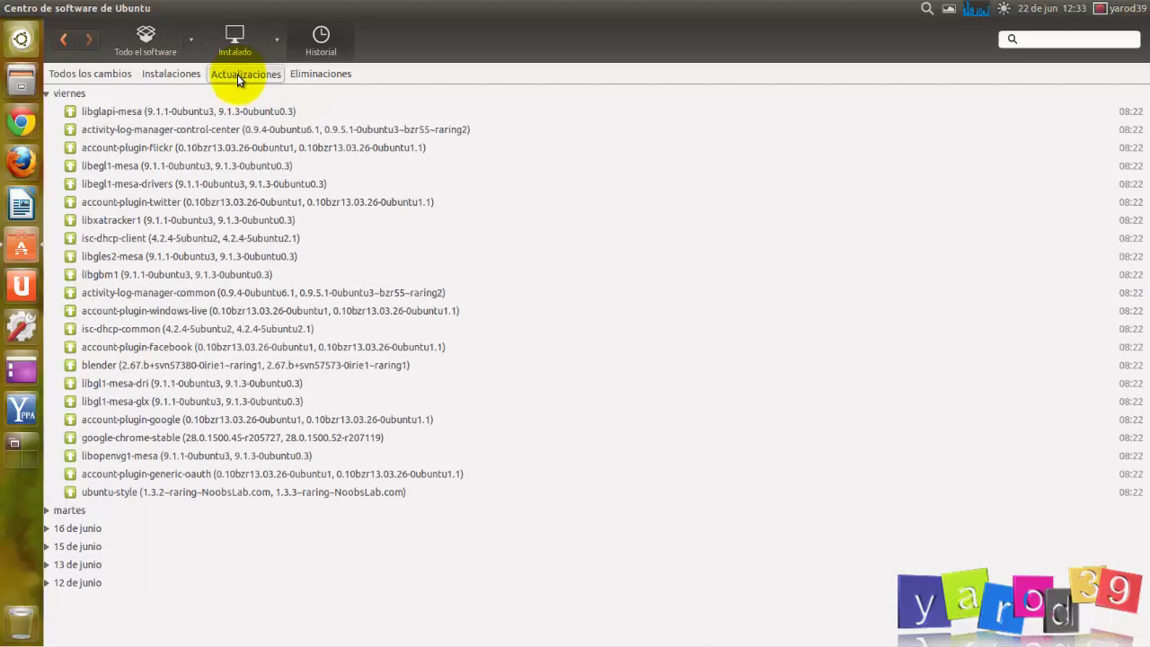
left_click(314, 78)
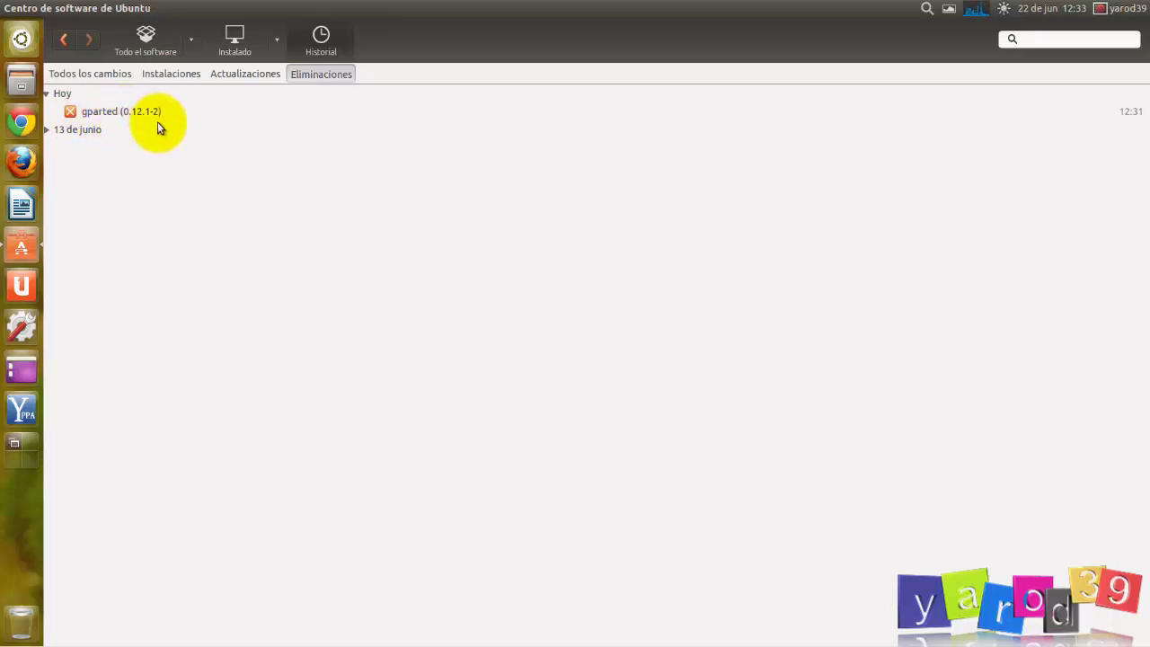
left_click(90, 75)
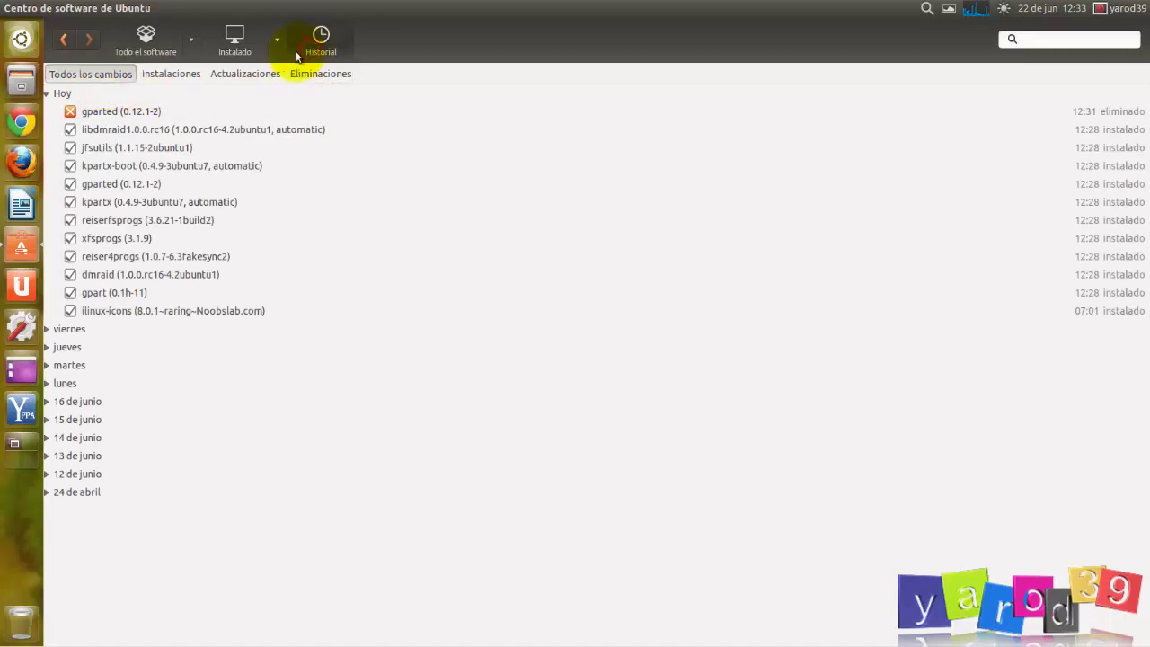
- Leave the history and look through the previous purchases available for reinstallation
left_click(67, 43)
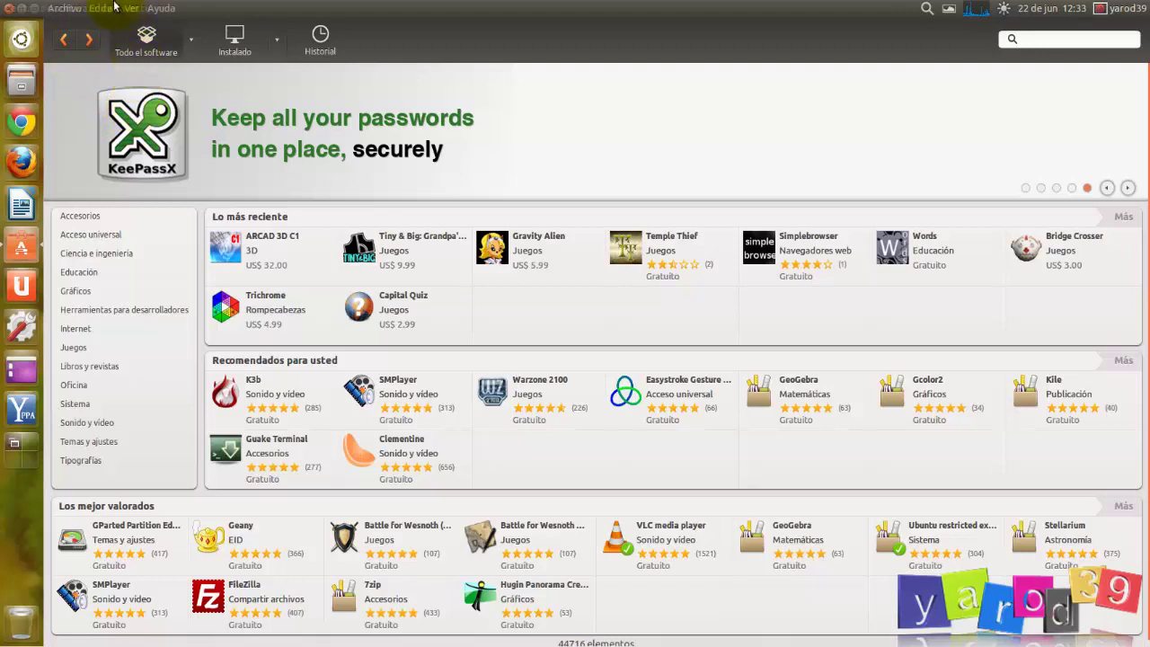
left_click(75, 10)
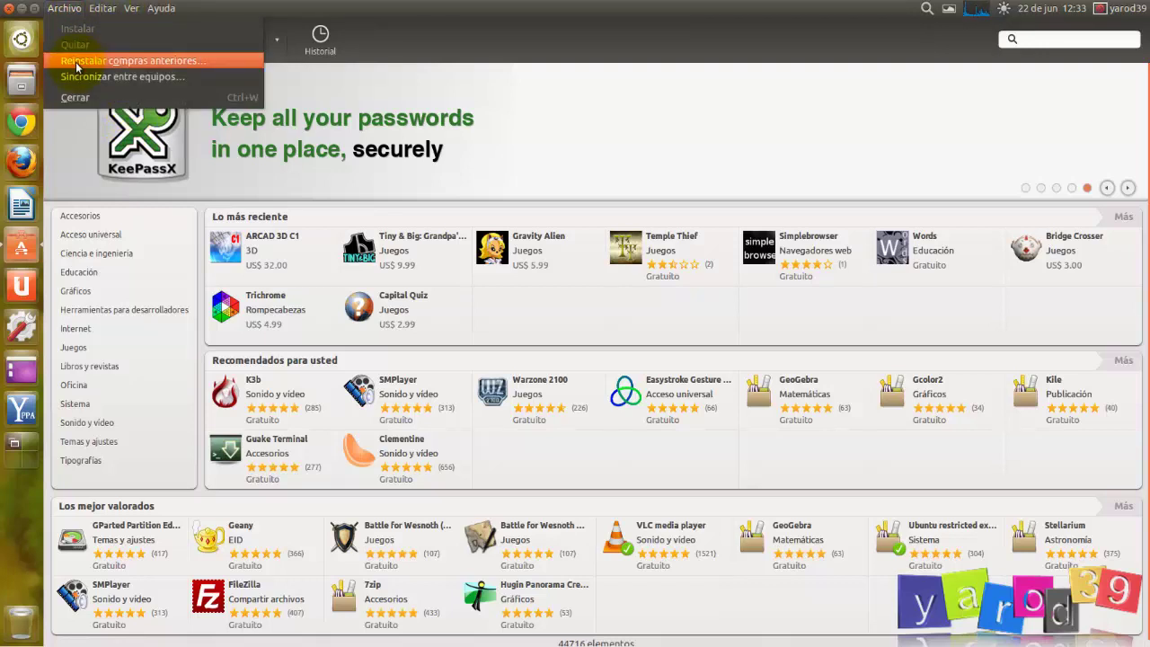
left_click(72, 9)
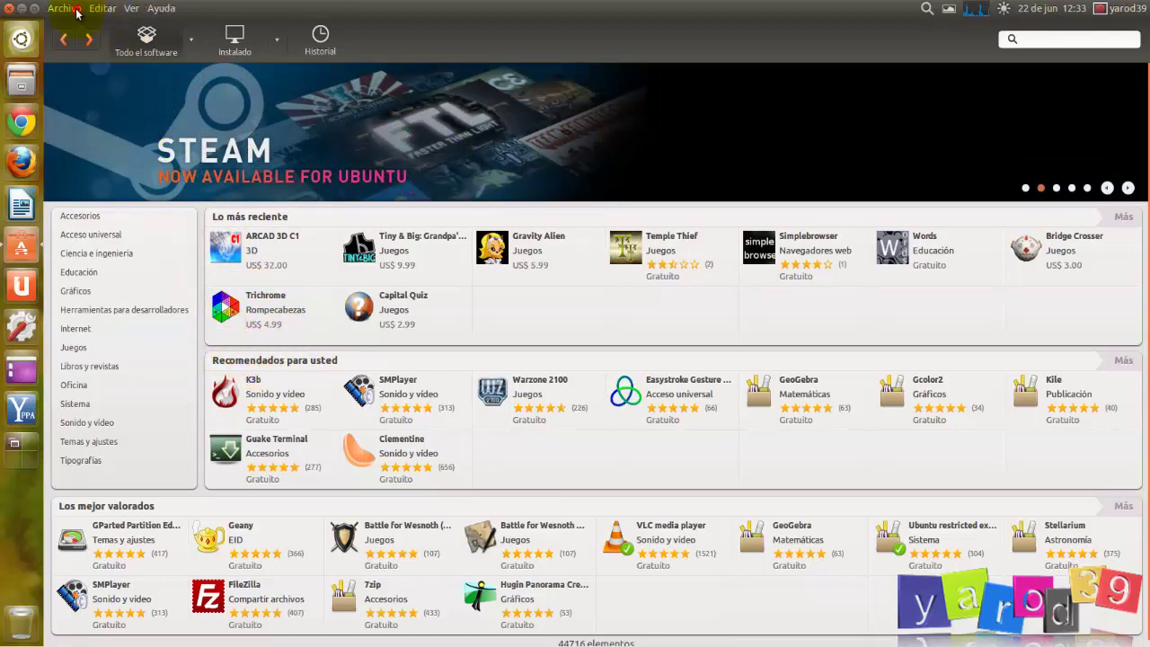
left_click(78, 11)
left_click(83, 59)
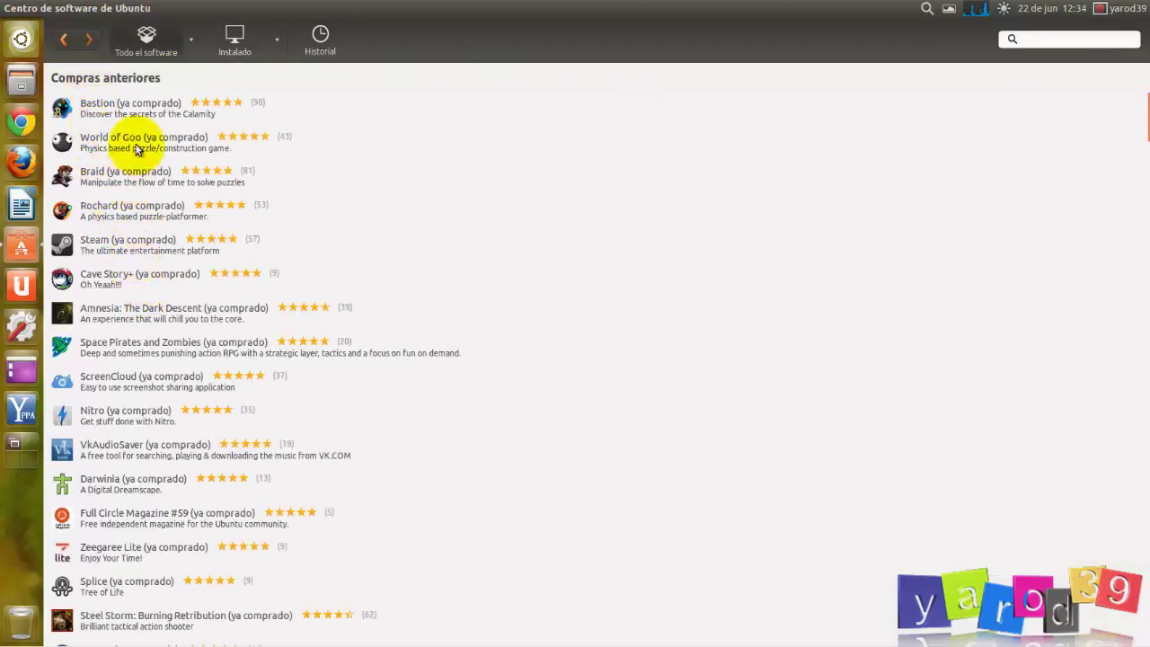
scroll(133, 154, "down", 5)
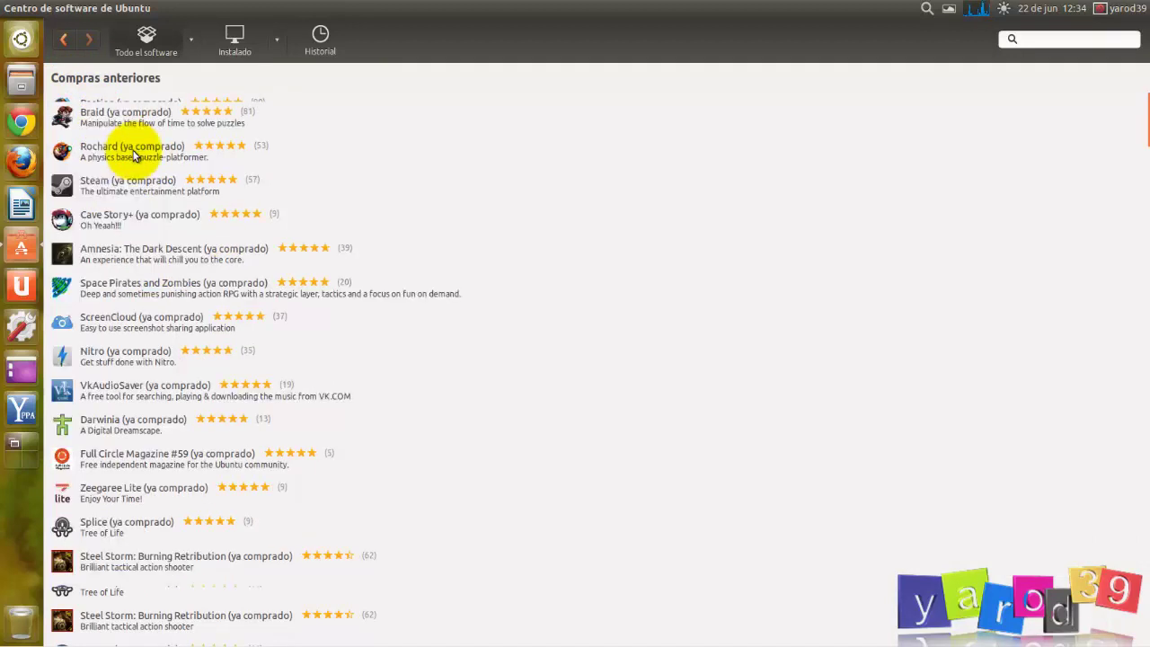